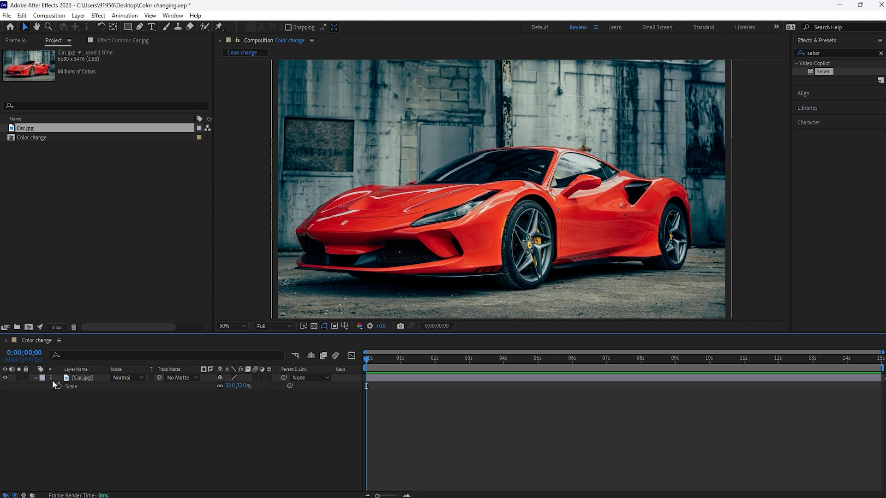
# - Pre-compose the Car.jpg layer as "Car 1", moving all attributes into the new composition
pyautogui.click(36, 377)
pyautogui.click(77, 378)
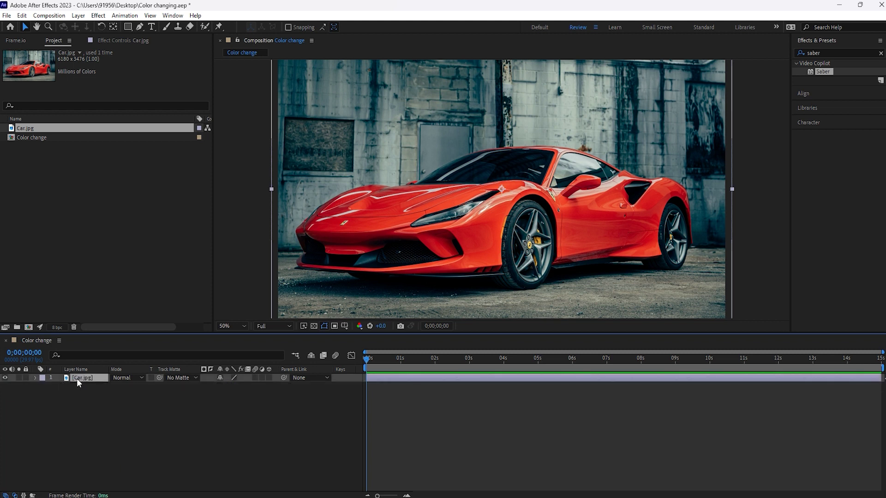
pyautogui.rightClick(77, 379)
pyautogui.click(114, 315)
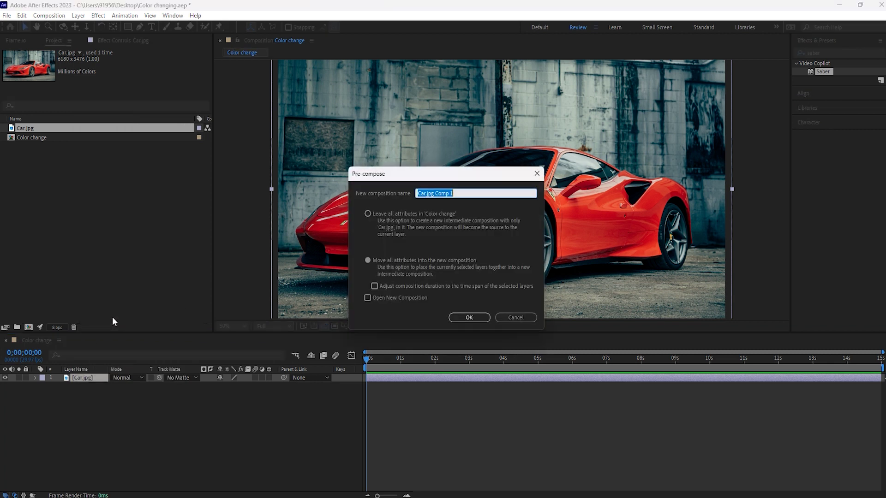
pyautogui.write('Car 1')
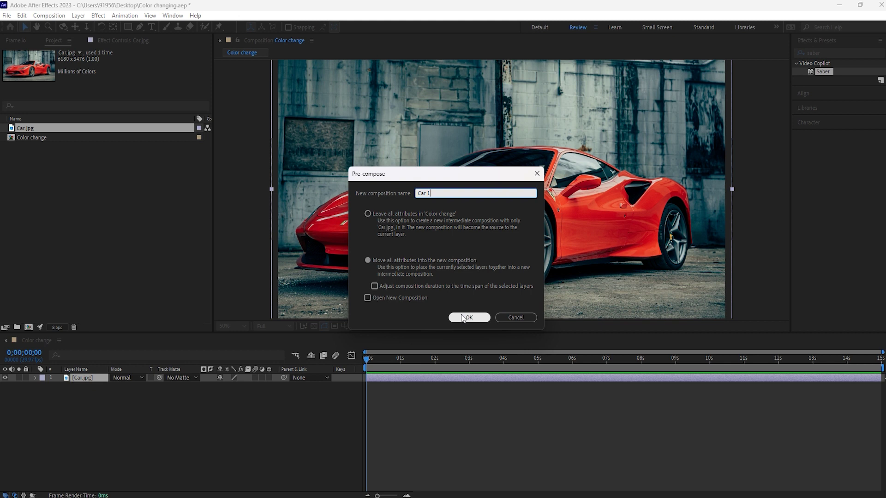
pyautogui.click(372, 259)
pyautogui.click(465, 321)
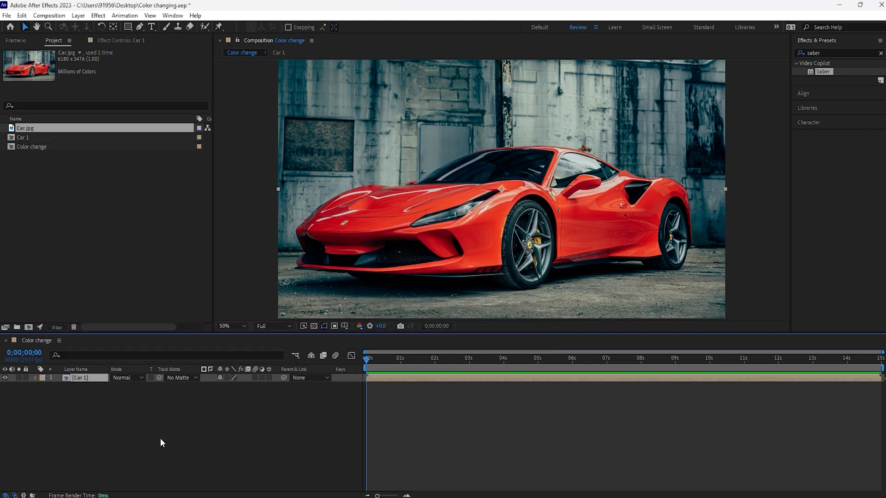
# - Duplicate the Car 1 layer and rename the upper copy "Car 2"
pyautogui.click(86, 377)
pyautogui.hotkey('ctrl', 'd')
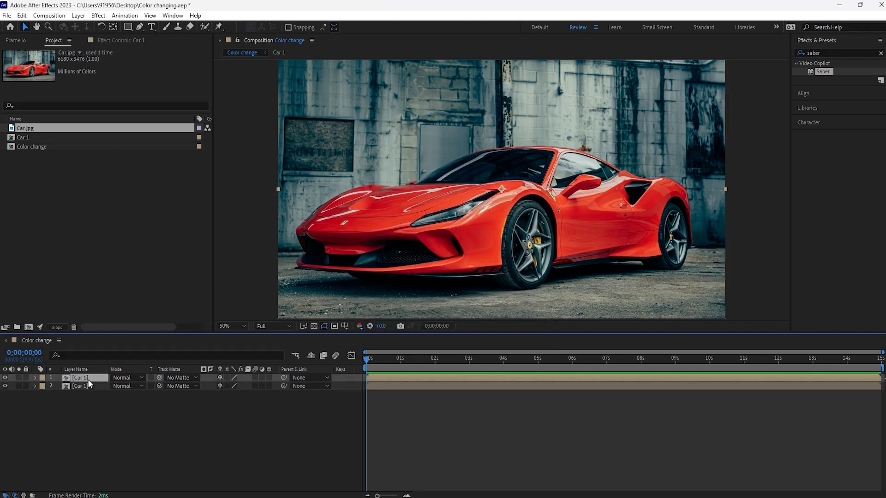
pyautogui.rightClick(87, 378)
pyautogui.click(111, 349)
pyautogui.write('Car 2')
pyautogui.click(104, 422)
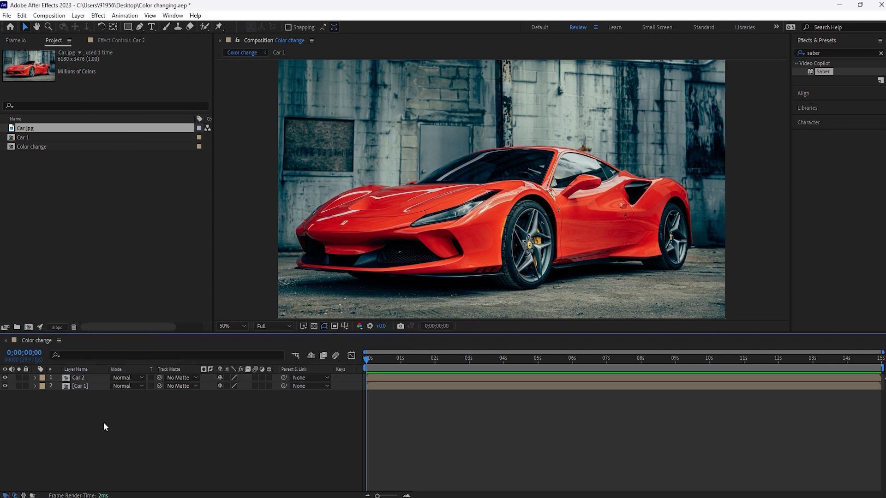
# - Find the Hue/Saturation effect and apply it to the Car 2 layer
pyautogui.click(86, 378)
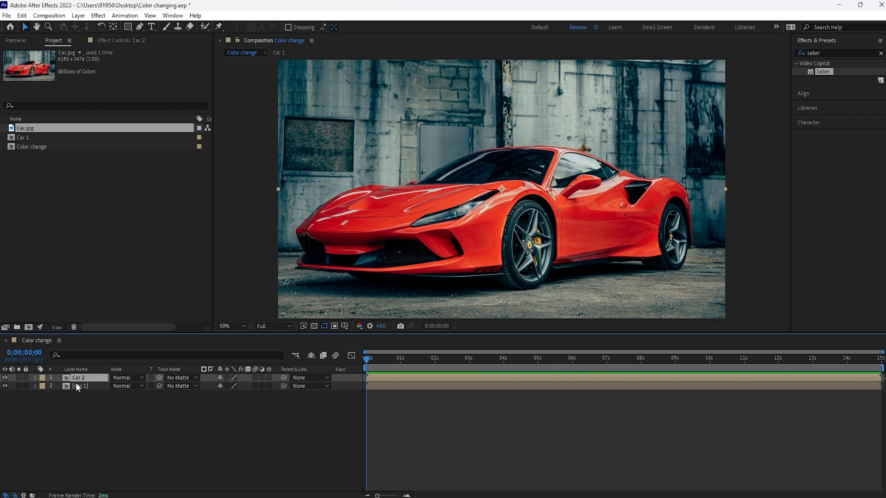
pyautogui.click(813, 53)
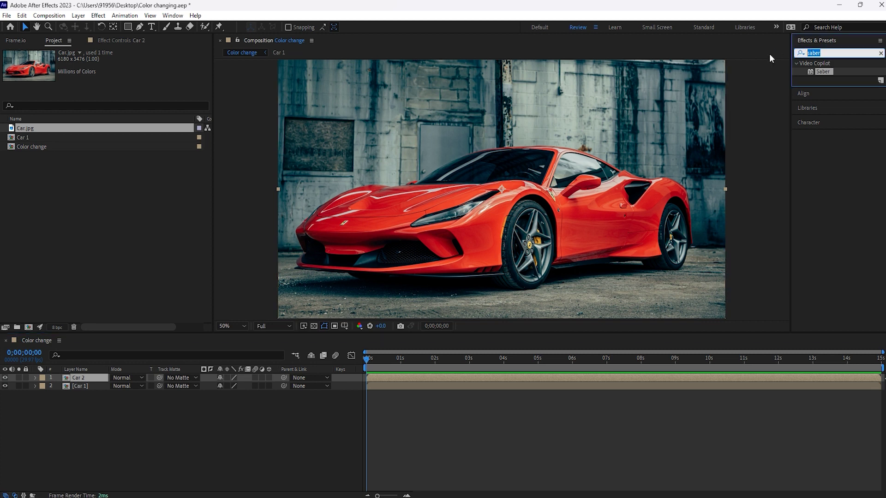
pyautogui.write('hue')
pyautogui.moveTo(837, 107); pyautogui.dragTo(78, 376)
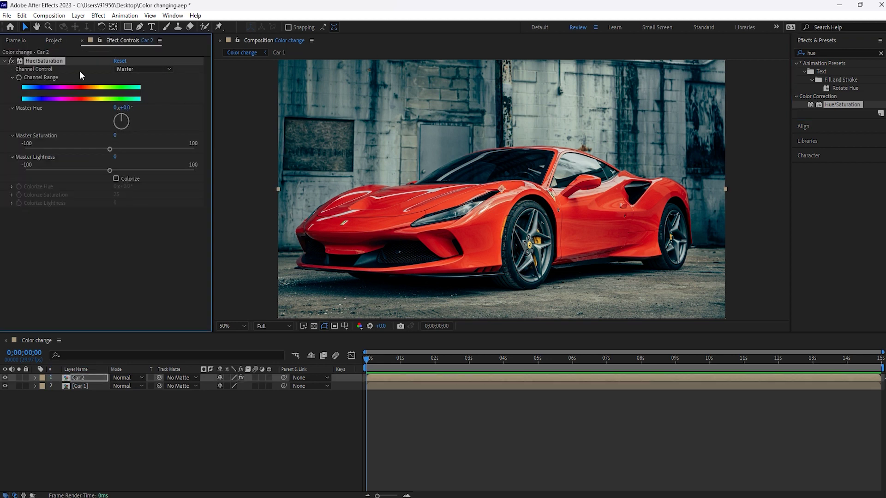
# - Set the effect's Channel Control to Reds and rotate Red Hue to 239° to turn the car body blue-violet
pyautogui.click(134, 69)
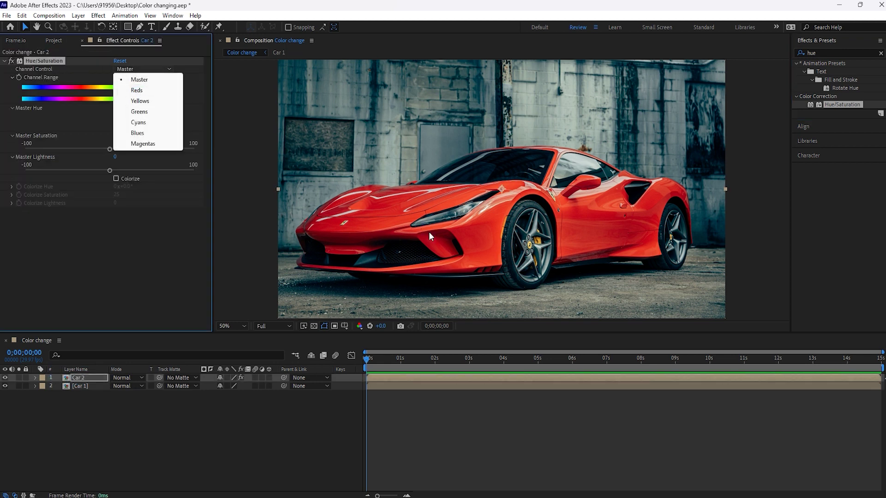
pyautogui.click(136, 90)
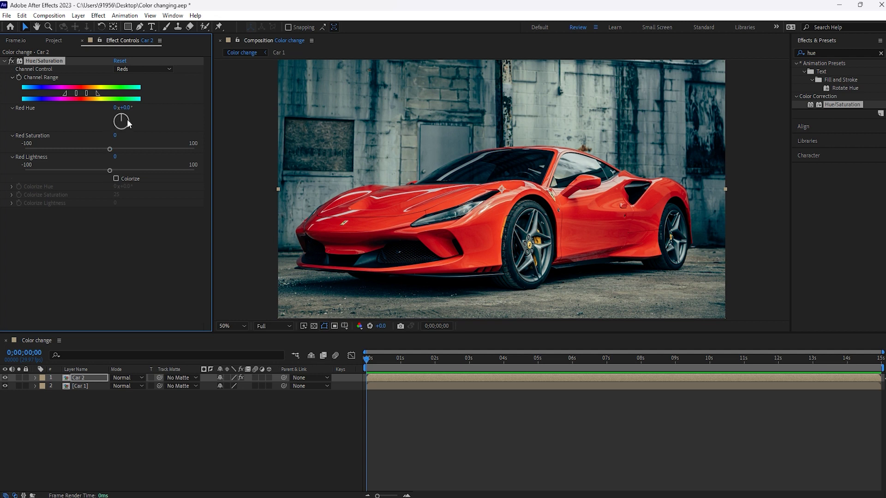
pyautogui.moveTo(124, 118); pyautogui.dragTo(102, 134)
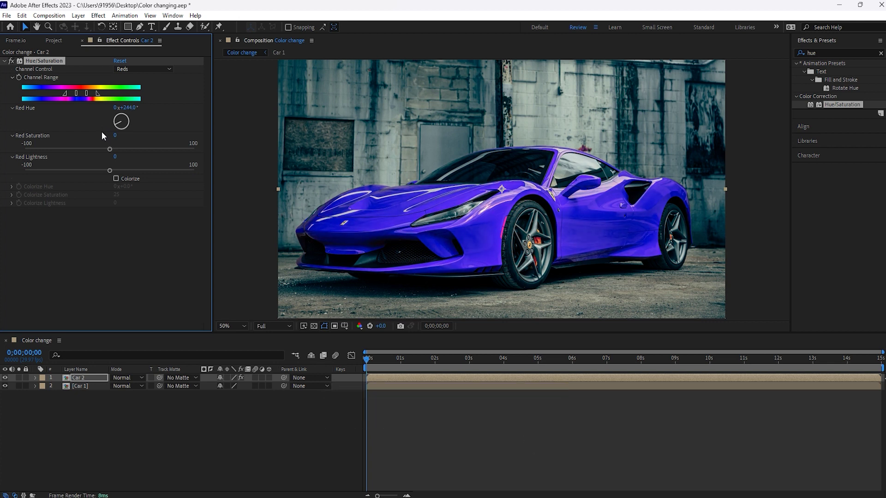
pyautogui.click(112, 408)
# - Draw a closed Pen tool mask on Car 2 roughly around the front grille, with extra points along its upper edge
pyautogui.click(81, 378)
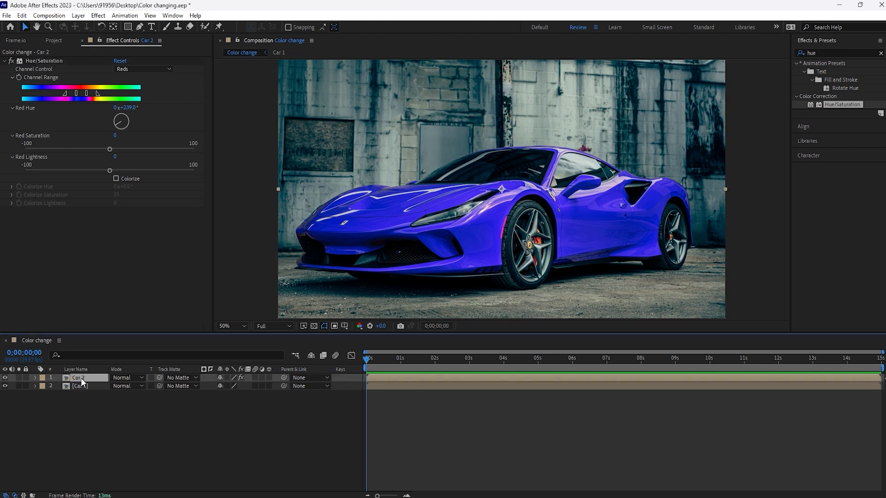
pyautogui.press('.')
pyautogui.moveTo(284, 278); pyautogui.dragTo(386, 272)
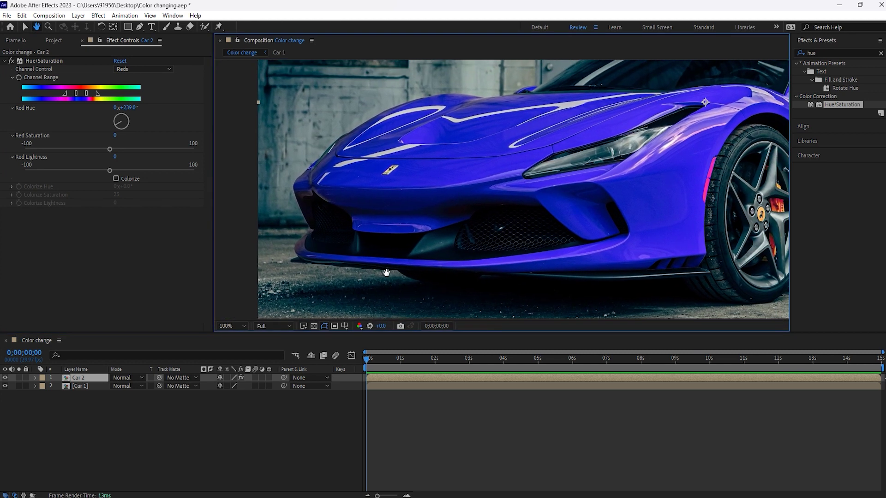
pyautogui.click(140, 29)
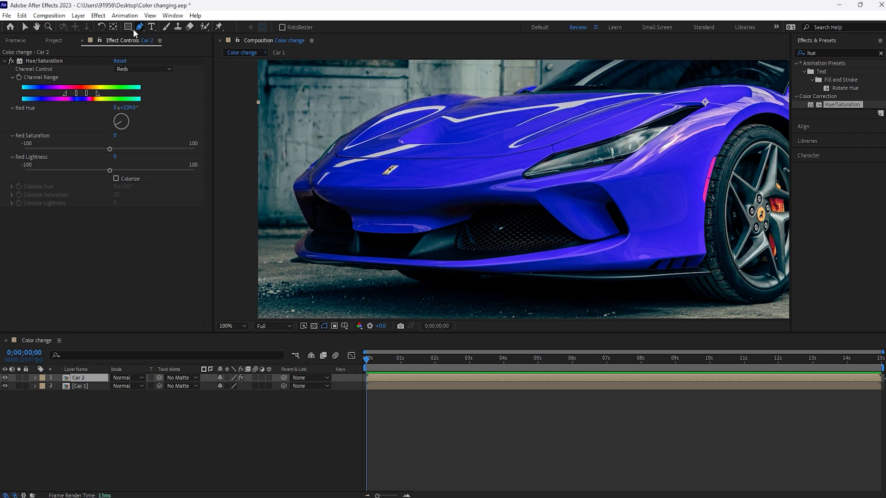
pyautogui.click(316, 253)
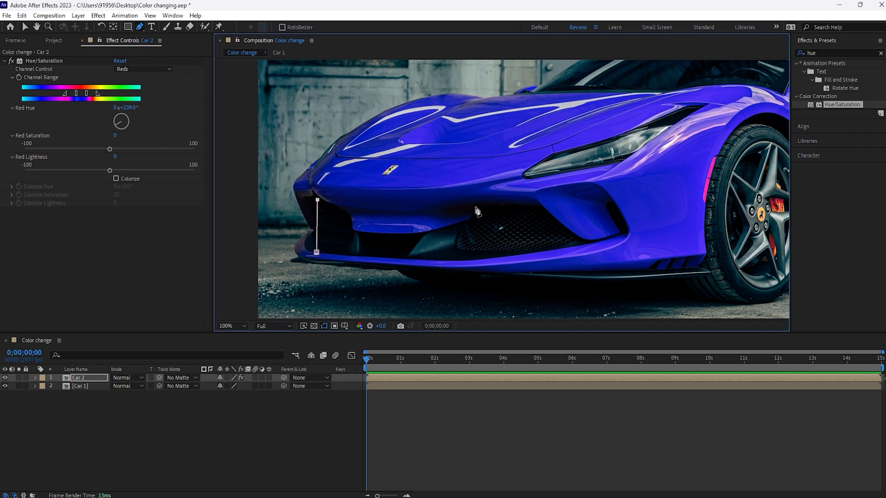
pyautogui.click(538, 208)
pyautogui.click(584, 242)
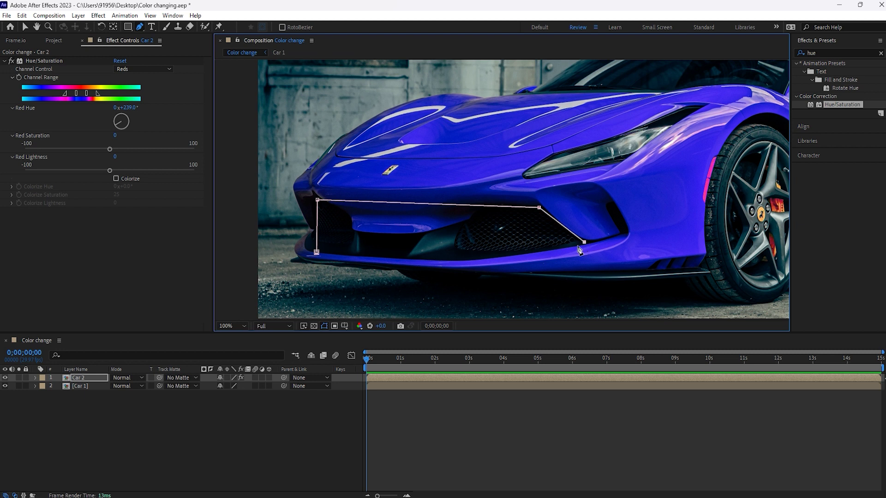
pyautogui.click(316, 253)
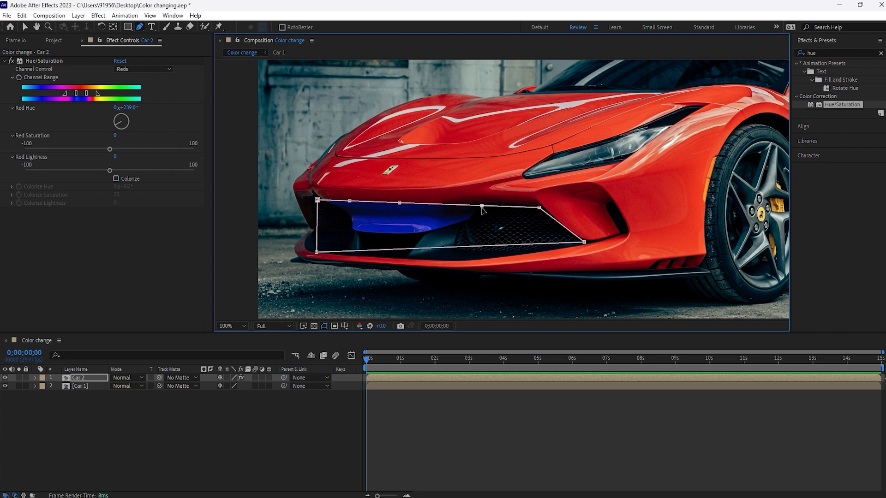
# - Move and curve the mask points so the outline dips below the bumper's centre lip and follows the grille opening
pyautogui.click(482, 205)
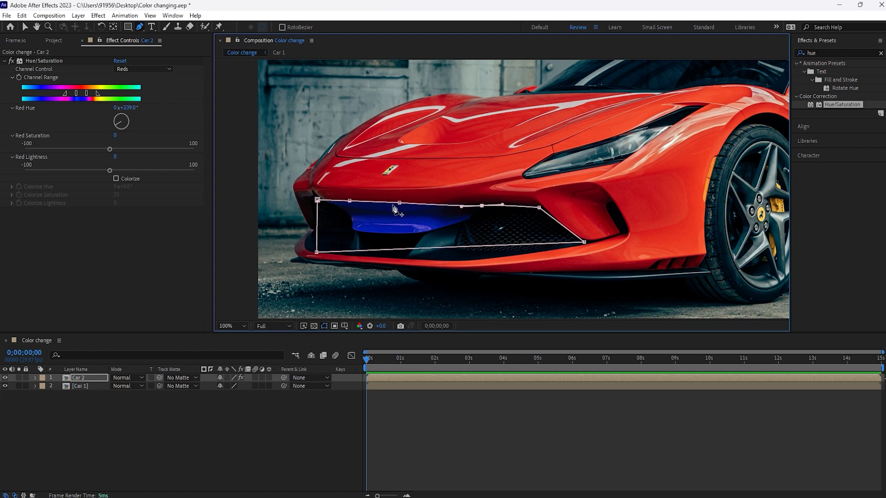
pyautogui.moveTo(399, 203); pyautogui.dragTo(399, 239)
pyautogui.moveTo(481, 205); pyautogui.dragTo(488, 211)
pyautogui.moveTo(349, 200); pyautogui.dragTo(346, 201)
pyautogui.moveTo(399, 240); pyautogui.dragTo(331, 239)
pyautogui.moveTo(539, 208); pyautogui.dragTo(507, 206)
pyautogui.moveTo(584, 242); pyautogui.dragTo(590, 251)
pyautogui.moveTo(316, 253); pyautogui.dragTo(320, 253)
pyautogui.moveTo(320, 253); pyautogui.dragTo(299, 249)
pyautogui.moveTo(501, 251); pyautogui.dragTo(501, 257)
pyautogui.moveTo(346, 201); pyautogui.dragTo(340, 199)
# - Refine the mask curves closely around both grille meshes and the lower bumper edge, and reveal the layer's Mask Path property
pyautogui.scroll(1, 504, 230)
pyautogui.moveTo(504, 230); pyautogui.dragTo(567, 138)
pyautogui.click(491, 235)
pyautogui.moveTo(721, 203); pyautogui.dragTo(718, 199)
pyautogui.moveTo(491, 236); pyautogui.dragTo(491, 234)
pyautogui.click(640, 134)
pyautogui.moveTo(686, 148); pyautogui.dragTo(677, 151)
pyautogui.moveTo(452, 181); pyautogui.dragTo(523, 171)
pyautogui.moveTo(273, 117); pyautogui.dragTo(284, 106)
pyautogui.hotkey('ctrl', 'z')
pyautogui.click(88, 381)
pyautogui.press('m')
pyautogui.press('g')
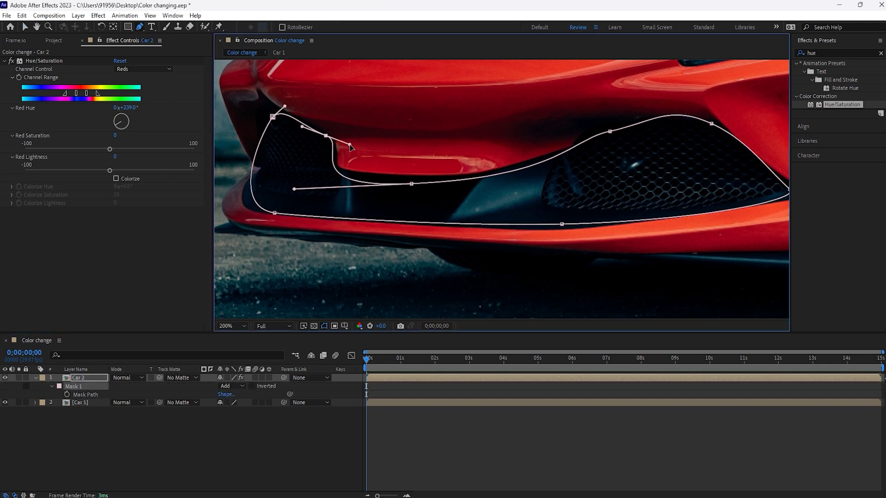
pyautogui.moveTo(561, 224); pyautogui.dragTo(700, 219)
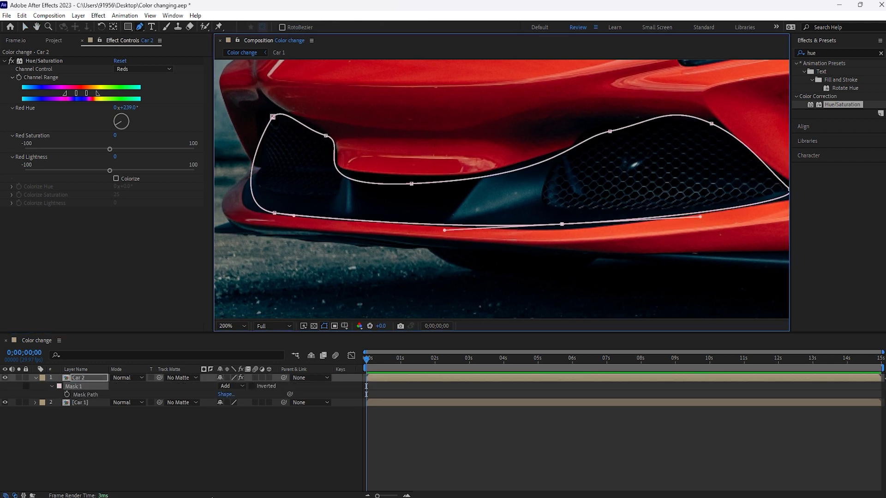
# - Enable Mask Path keyframing for Mask 1 on Car 2 at 0;00;00;00
pyautogui.click(81, 376)
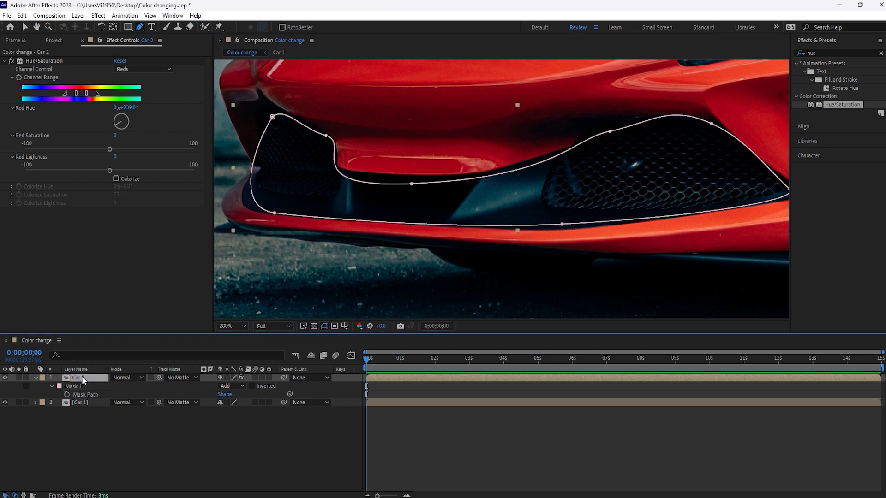
pyautogui.click(67, 395)
pyautogui.press(',')
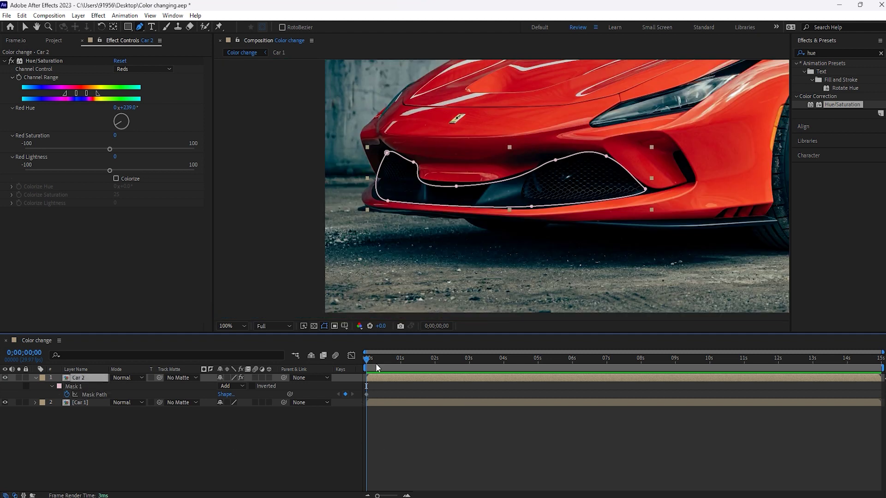
# - At 0;00;00;05, pull the mask's outer points outward past the bumper's lower and side edges to set a second Mask Path keyframe
pyautogui.moveTo(366, 360); pyautogui.dragTo(372, 360)
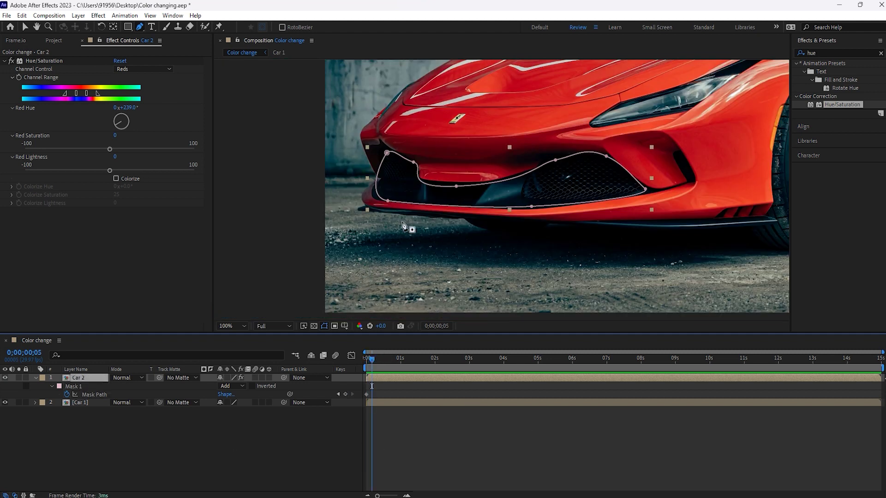
pyautogui.moveTo(388, 203); pyautogui.dragTo(353, 240)
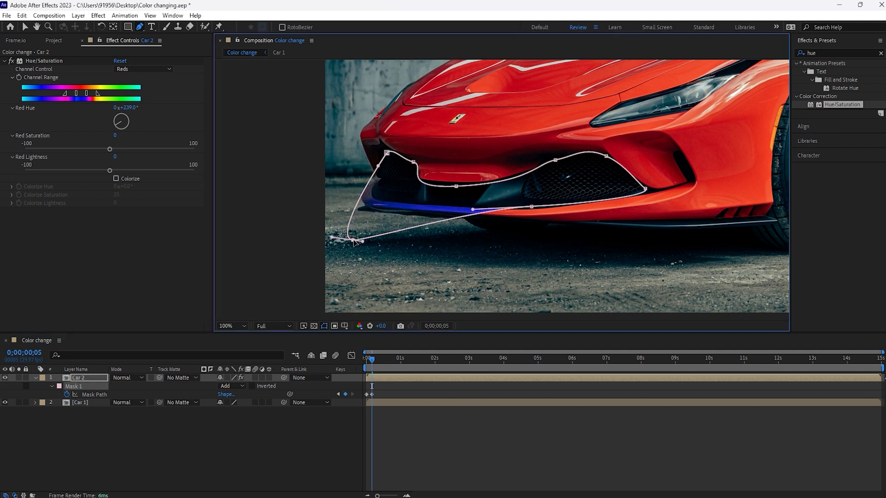
pyautogui.moveTo(388, 154); pyautogui.dragTo(360, 138)
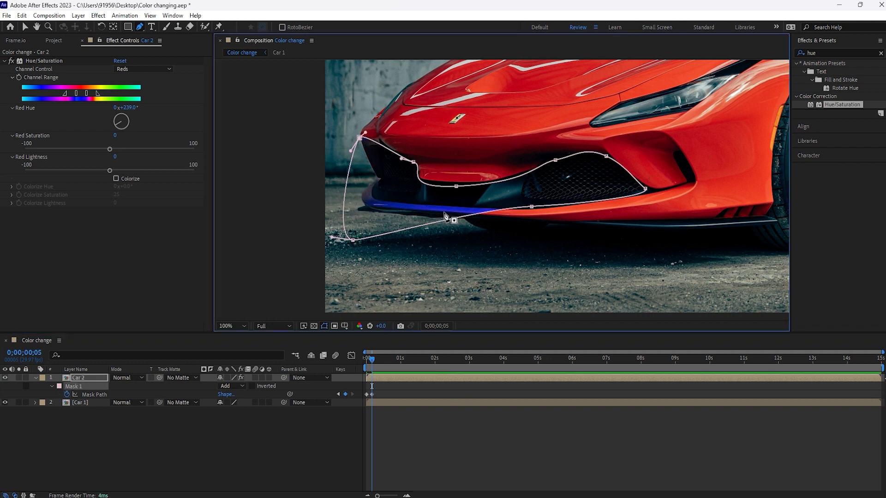
pyautogui.moveTo(533, 208); pyautogui.dragTo(539, 267)
pyautogui.moveTo(646, 189); pyautogui.dragTo(690, 225)
pyautogui.moveTo(359, 138); pyautogui.dragTo(343, 126)
pyautogui.moveTo(413, 162); pyautogui.dragTo(432, 139)
# - At 0;00;00;23, expand the mask over the whole front bumper, up to just below the bonnet badge and headlight
pyautogui.moveTo(433, 359); pyautogui.dragTo(393, 359)
pyautogui.moveTo(342, 126); pyautogui.dragTo(330, 120)
pyautogui.moveTo(432, 140); pyautogui.dragTo(429, 140)
pyautogui.moveTo(456, 186); pyautogui.dragTo(507, 142)
pyautogui.moveTo(556, 160); pyautogui.dragTo(679, 135)
pyautogui.click(607, 139)
pyautogui.moveTo(691, 225); pyautogui.dragTo(766, 215)
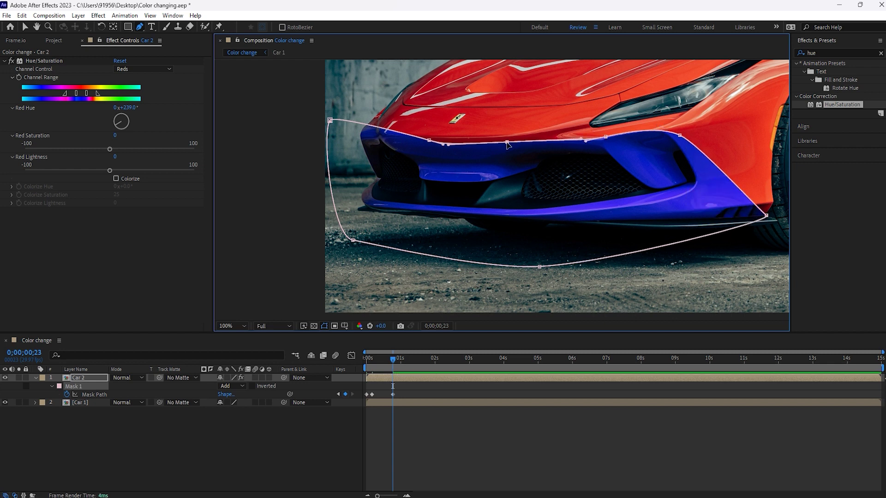
pyautogui.click(429, 139)
pyautogui.moveTo(417, 140); pyautogui.dragTo(406, 138)
# - At 0;00;01;29, stretch the mask's upper and wheel-side points to cover the bonnet, headlight and front wheel area
pyautogui.scroll(-1, 514, 181)
pyautogui.moveTo(423, 359); pyautogui.dragTo(433, 359)
pyautogui.moveTo(415, 155); pyautogui.dragTo(419, 104)
pyautogui.moveTo(465, 165); pyautogui.dragTo(501, 112)
pyautogui.moveTo(504, 164); pyautogui.dragTo(575, 120)
pyautogui.moveTo(553, 163); pyautogui.dragTo(634, 139)
pyautogui.moveTo(590, 163); pyautogui.dragTo(664, 251)
pyautogui.scroll(1, 663, 166)
pyautogui.press('v')
pyautogui.moveTo(575, 180); pyautogui.dragTo(577, 183)
pyautogui.scroll(-1, 577, 184)
pyautogui.moveTo(521, 277); pyautogui.dragTo(606, 273)
pyautogui.moveTo(594, 229); pyautogui.dragTo(601, 241)
# - At 0;00;02;25, expand the mask above the windshield and past the front wheel toward the door
pyautogui.scroll(1, 488, 161)
pyautogui.press('space')
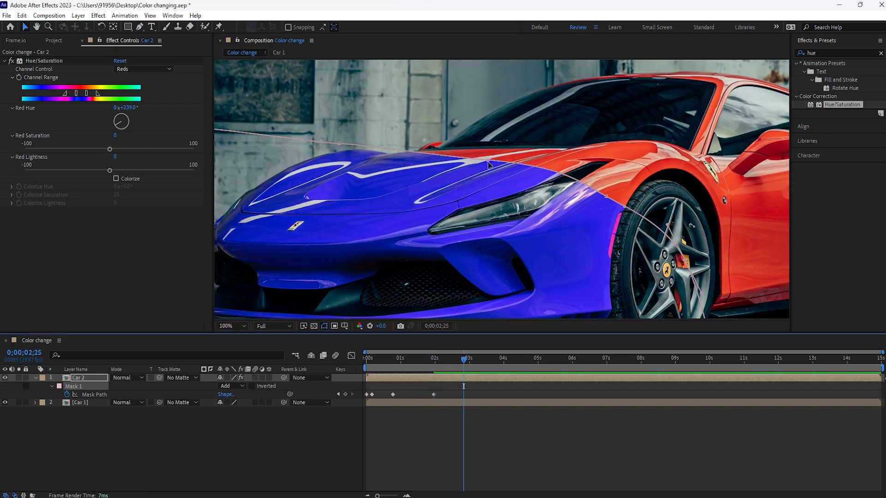
pyautogui.moveTo(488, 161); pyautogui.dragTo(506, 135)
pyautogui.moveTo(606, 196); pyautogui.dragTo(629, 186)
pyautogui.moveTo(339, 144); pyautogui.dragTo(341, 76)
pyautogui.moveTo(507, 134); pyautogui.dragTo(554, 78)
pyautogui.moveTo(629, 186); pyautogui.dragTo(737, 83)
pyautogui.moveTo(552, 80); pyautogui.dragTo(549, 84)
pyautogui.moveTo(650, 203); pyautogui.dragTo(507, 169)
pyautogui.scroll(-1, 508, 169)
pyautogui.moveTo(521, 212); pyautogui.dragTo(613, 212)
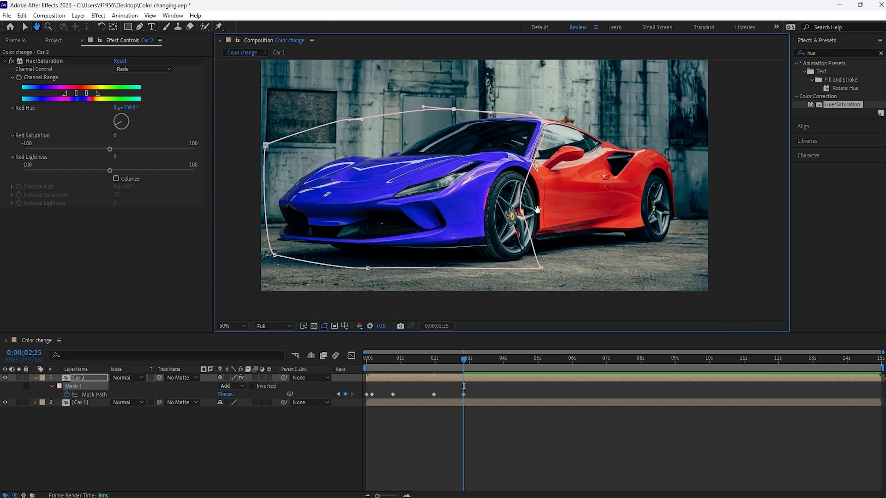
pyautogui.moveTo(606, 272); pyautogui.dragTo(646, 268)
# - At 0;00;04;01, extend the mask over the roof, doors and rear wheel so it encloses the entire car, then deselect it
pyautogui.click(504, 359)
pyautogui.moveTo(454, 109); pyautogui.dragTo(451, 87)
pyautogui.moveTo(545, 120); pyautogui.dragTo(582, 103)
pyautogui.moveTo(612, 212); pyautogui.dragTo(662, 190)
pyautogui.moveTo(645, 269); pyautogui.dragTo(708, 253)
pyautogui.moveTo(662, 190); pyautogui.dragTo(679, 185)
pyautogui.moveTo(582, 104); pyautogui.dragTo(602, 90)
pyautogui.moveTo(678, 184); pyautogui.dragTo(686, 179)
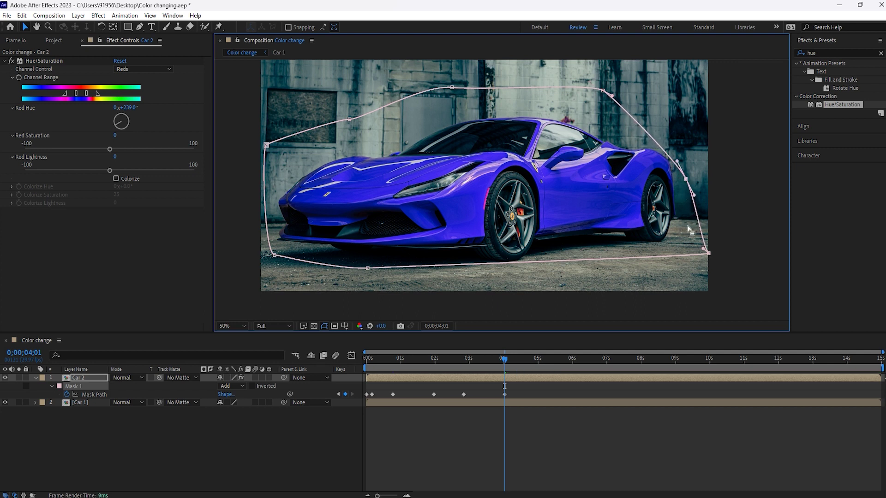
pyautogui.click(599, 426)
# - At 0;00;02;08, pull the mask's rear edge back from the door to the front wheel by moving its two lower rear points
pyautogui.moveTo(504, 359); pyautogui.dragTo(439, 362)
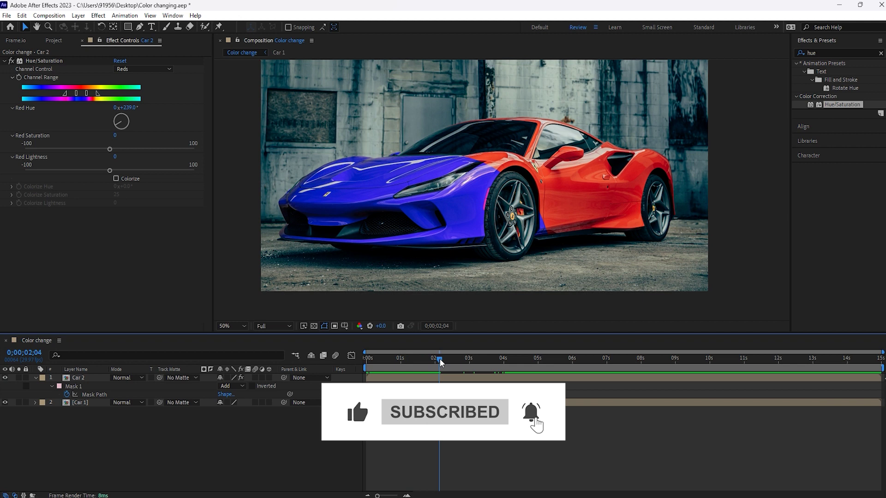
pyautogui.moveTo(440, 361); pyautogui.dragTo(435, 361)
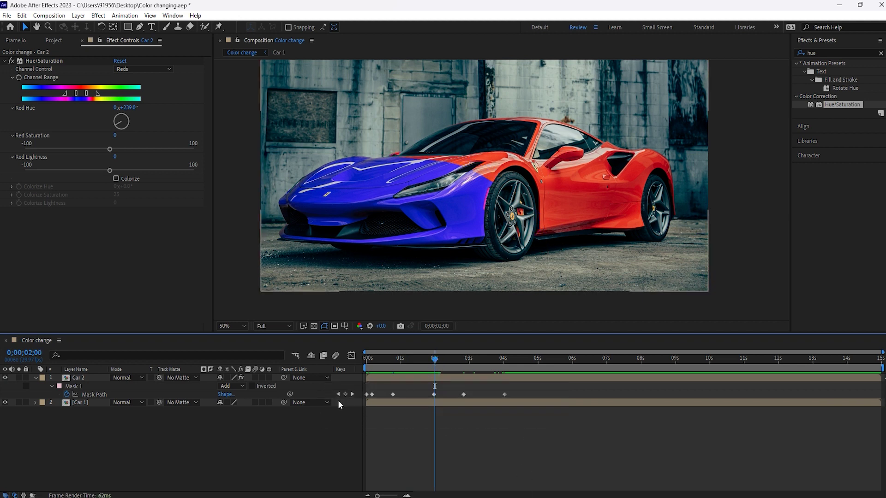
pyautogui.click(338, 395)
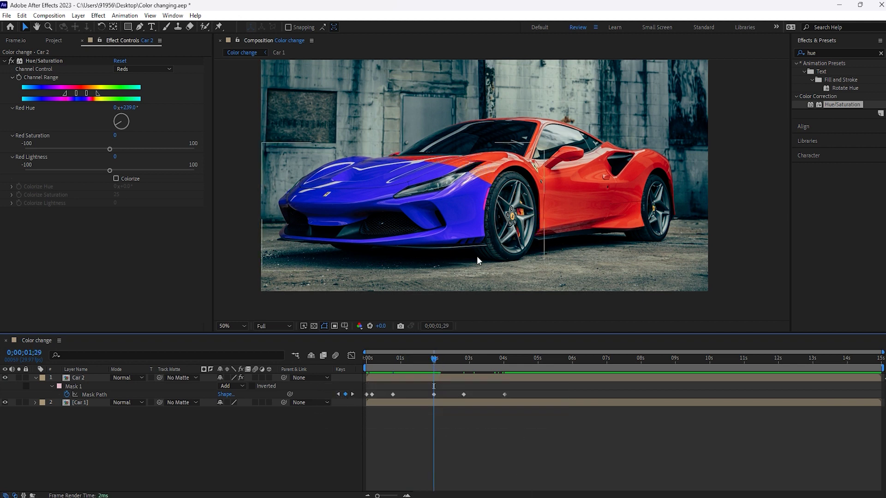
pyautogui.click(433, 225)
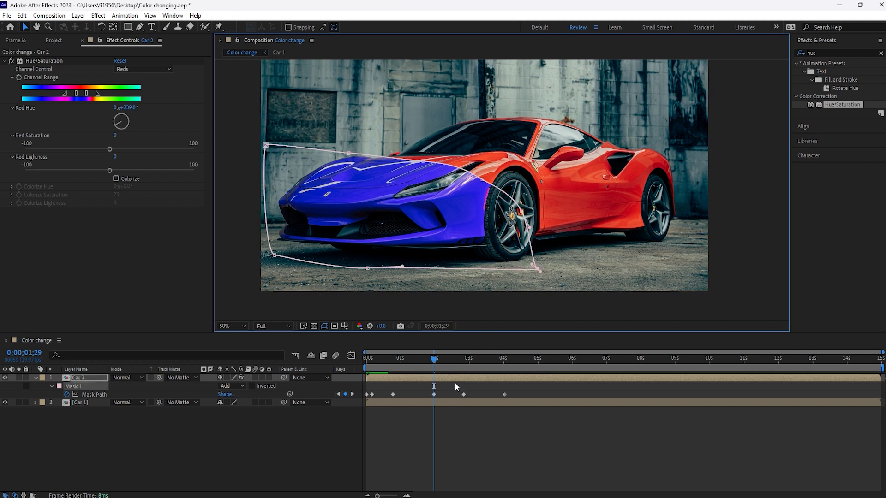
pyautogui.click(445, 359)
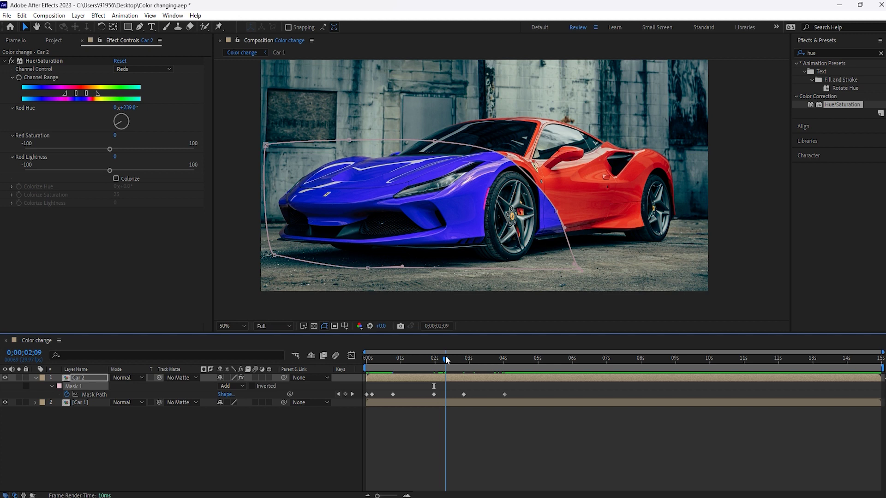
pyautogui.moveTo(446, 358); pyautogui.dragTo(448, 360)
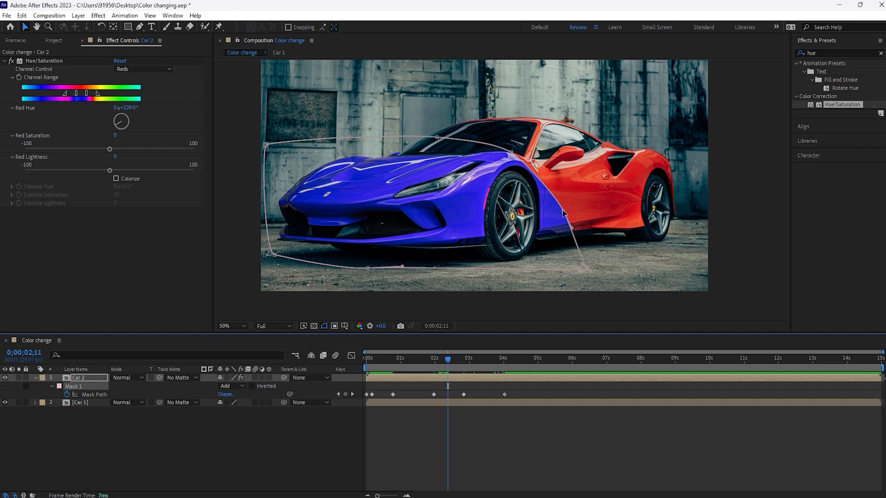
pyautogui.moveTo(448, 361); pyautogui.dragTo(443, 357)
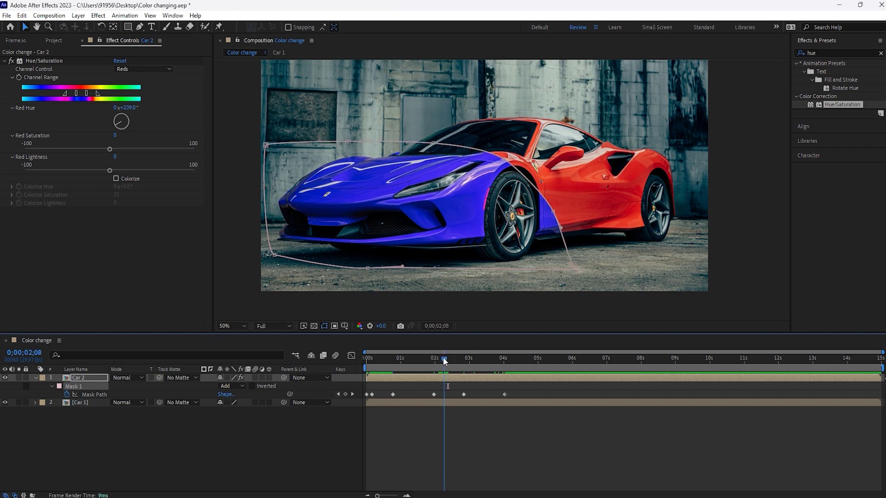
pyautogui.click(554, 214)
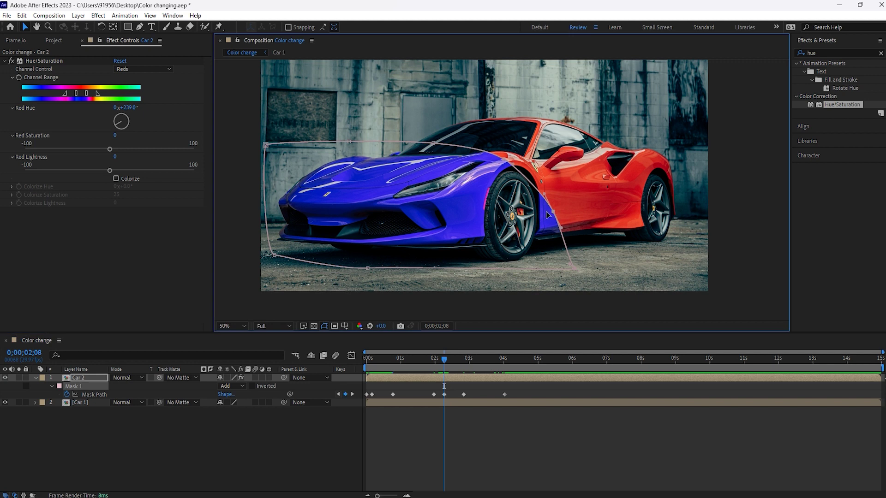
pyautogui.moveTo(546, 212); pyautogui.dragTo(531, 221)
pyautogui.moveTo(573, 269); pyautogui.dragTo(535, 275)
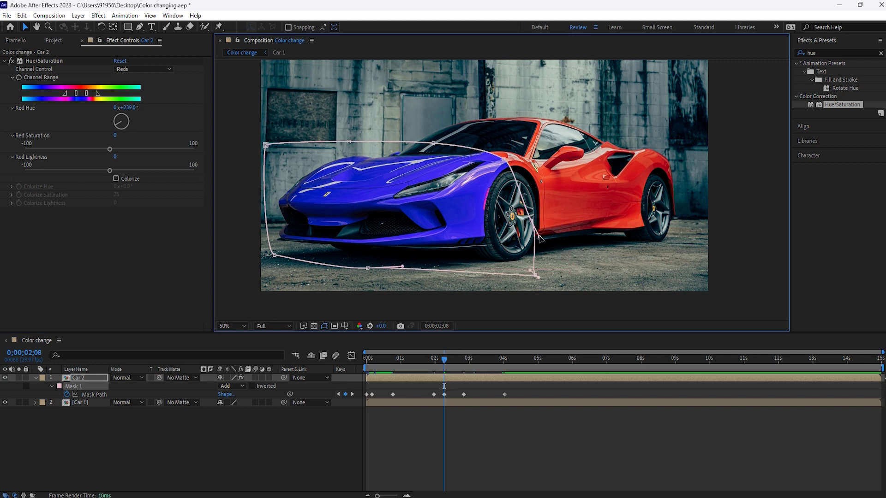
# - Preview the animation from the start and respace the middle Mask Path keyframes, moving the one at 0;00;01;29 to 0;00;01;16
pyautogui.click(448, 359)
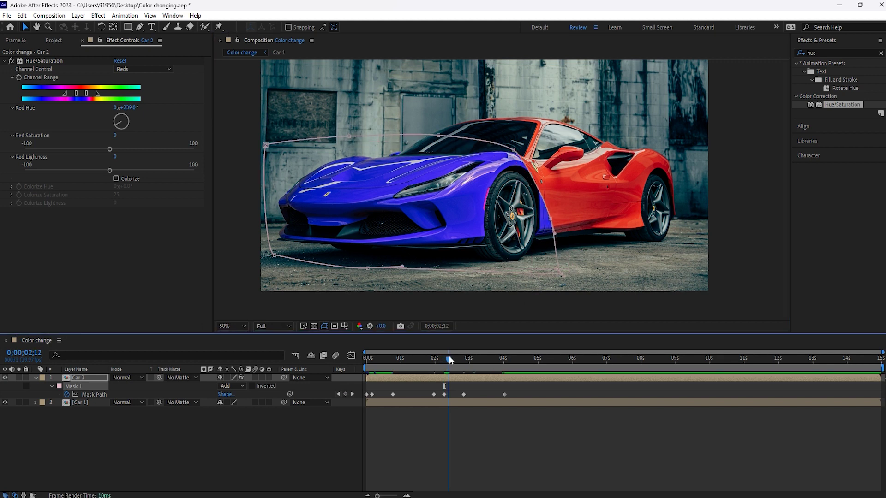
pyautogui.moveTo(448, 358); pyautogui.dragTo(365, 359)
pyautogui.press('space')
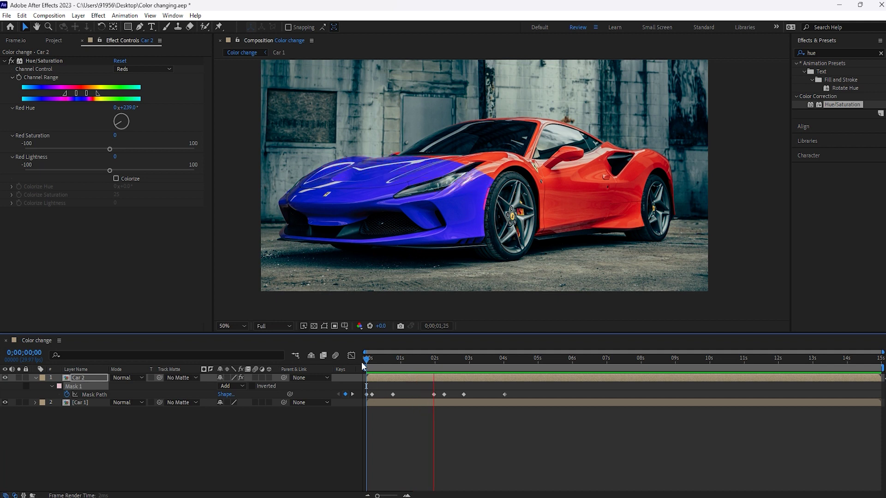
pyautogui.moveTo(437, 358); pyautogui.dragTo(454, 394)
pyautogui.click(425, 360)
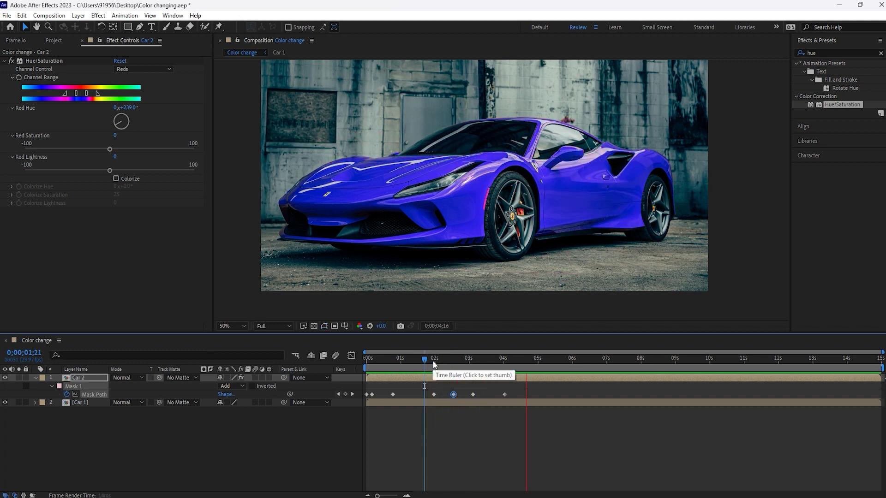
pyautogui.click(419, 359)
pyautogui.moveTo(434, 394)
pyautogui.mouseDown()
pyautogui.moveTo(418, 395)
pyautogui.moveTo(446, 395)
pyautogui.mouseUp()
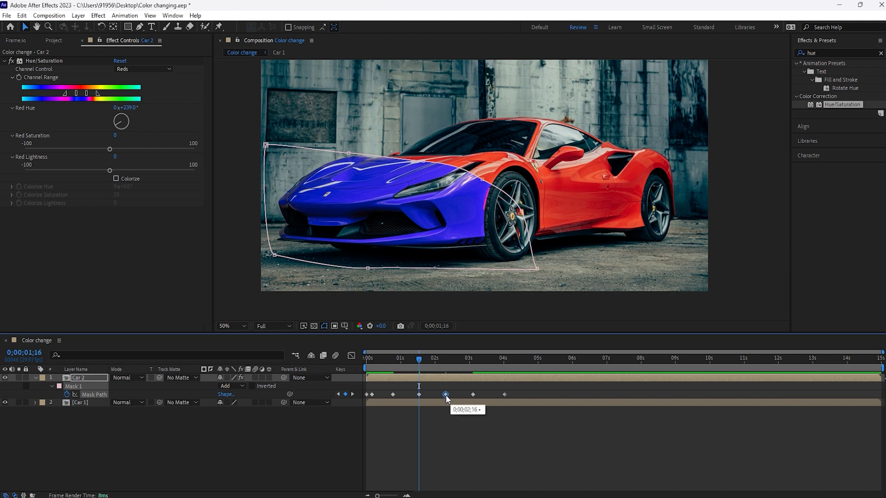
# - Play back the color spread to check the new keyframe timing, and return to 0;00;00;00
pyautogui.click(386, 360)
pyautogui.press('space')
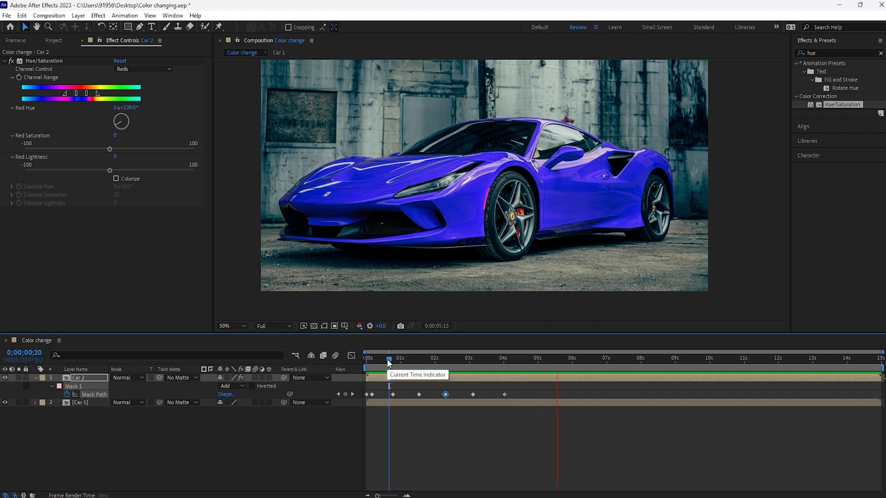
pyautogui.press('space')
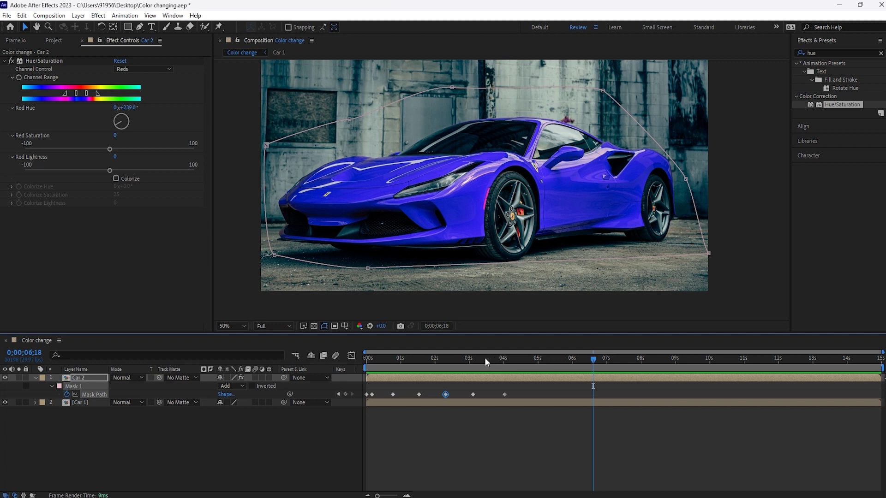
pyautogui.moveTo(451, 357); pyautogui.dragTo(339, 359)
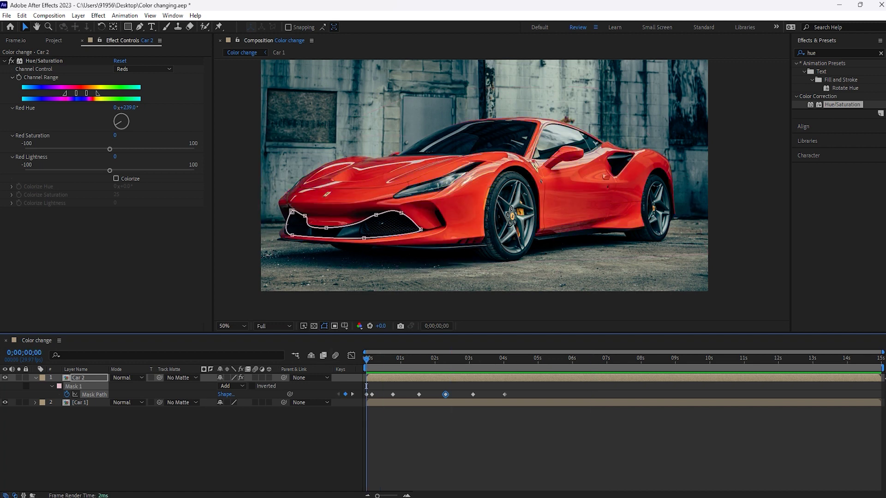
# - Create a white 1920 × 1080 px solid layer named White Solid 1
pyautogui.rightClick(215, 446)
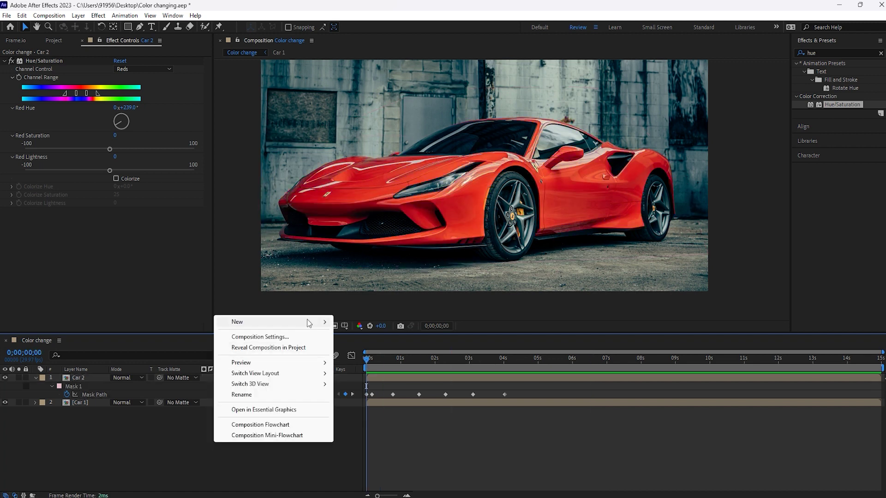
pyautogui.moveTo(325, 321)
pyautogui.click(356, 348)
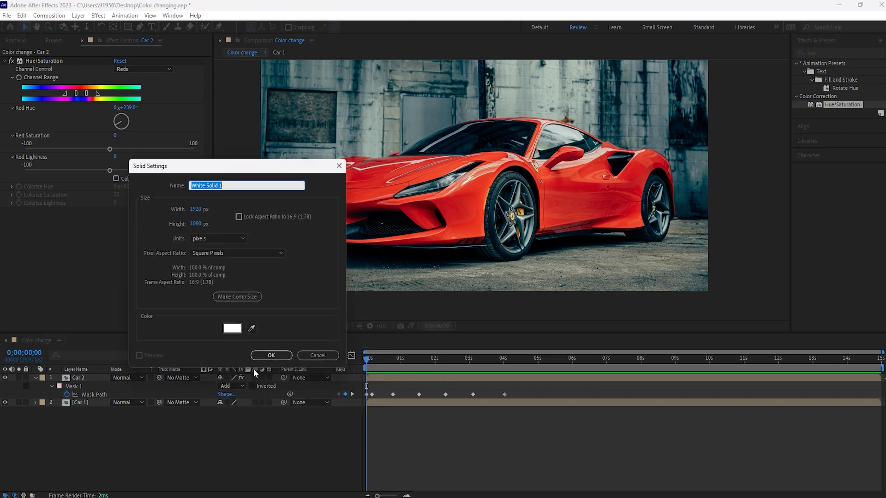
pyautogui.click(258, 355)
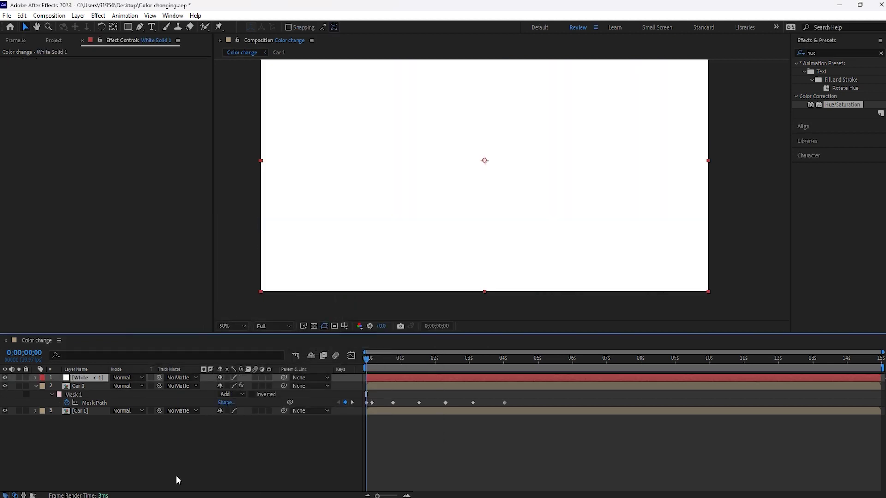
# - Copy the keyframed Mask 1 from the Car 2 layer onto White Solid 1 and scrub the first frames to check it
pyautogui.click(77, 394)
pyautogui.click(89, 378)
pyautogui.hotkey('ctrl', 'v')
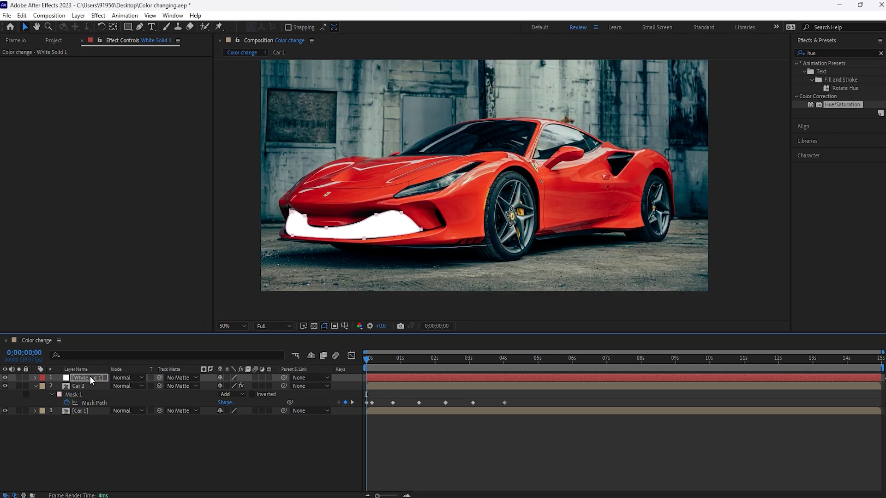
pyautogui.moveTo(368, 365)
pyautogui.mouseDown()
pyautogui.moveTo(388, 360)
pyautogui.moveTo(351, 361)
pyautogui.mouseUp()
pyautogui.moveTo(373, 363); pyautogui.dragTo(353, 359)
pyautogui.press('F2')
# - Find the Saber effect and apply it to the White Solid 1 layer
pyautogui.click(824, 53)
pyautogui.write('sav')
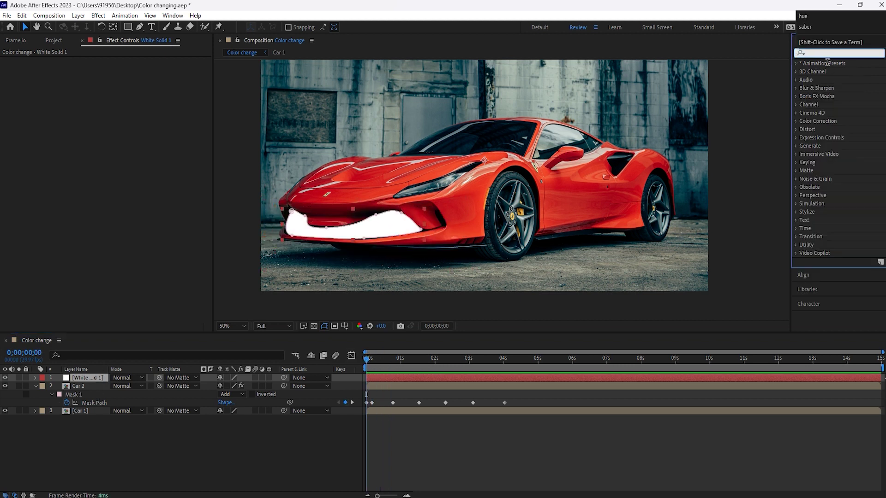
pyautogui.press('BackSpace')
pyautogui.write('b')
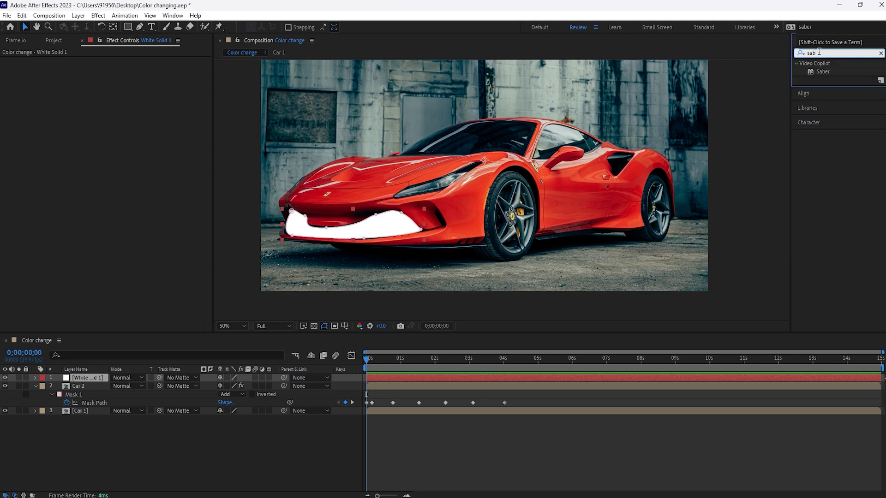
pyautogui.moveTo(830, 72); pyautogui.dragTo(104, 375)
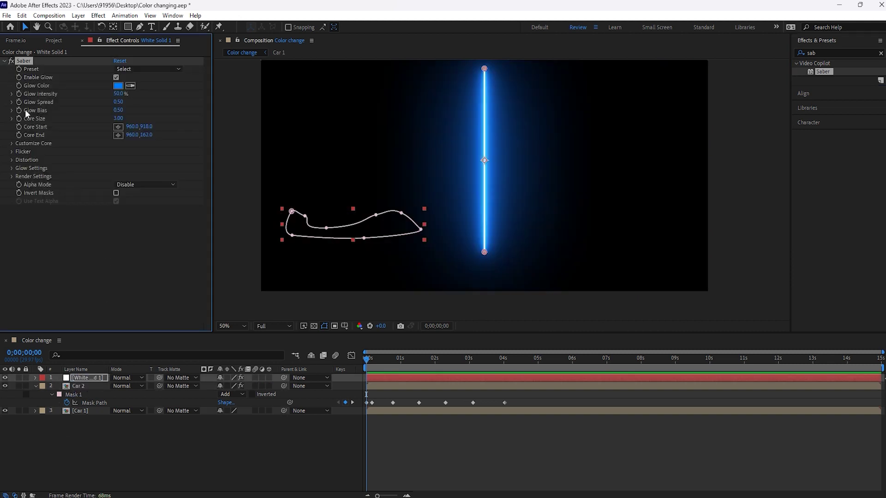
# - Set Saber's Core Type to Layer Masks and its Composite Settings to Transparent, and scrub the animation to check the glow
pyautogui.click(12, 143)
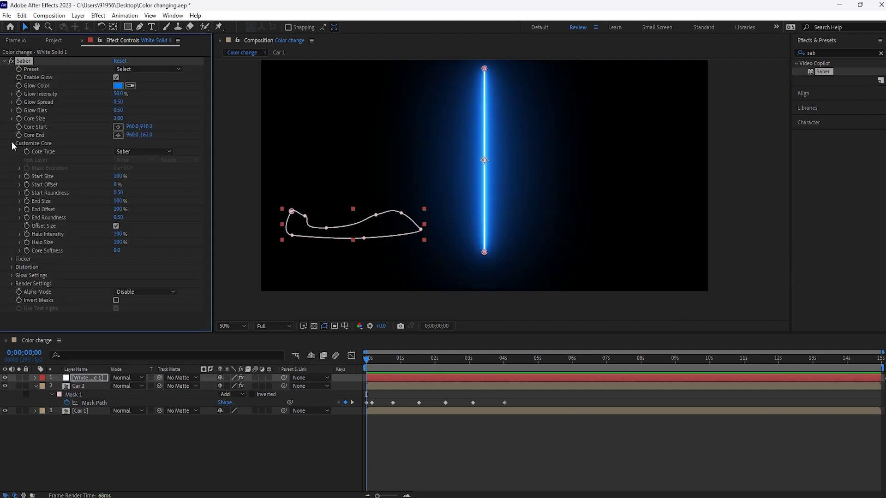
pyautogui.click(132, 151)
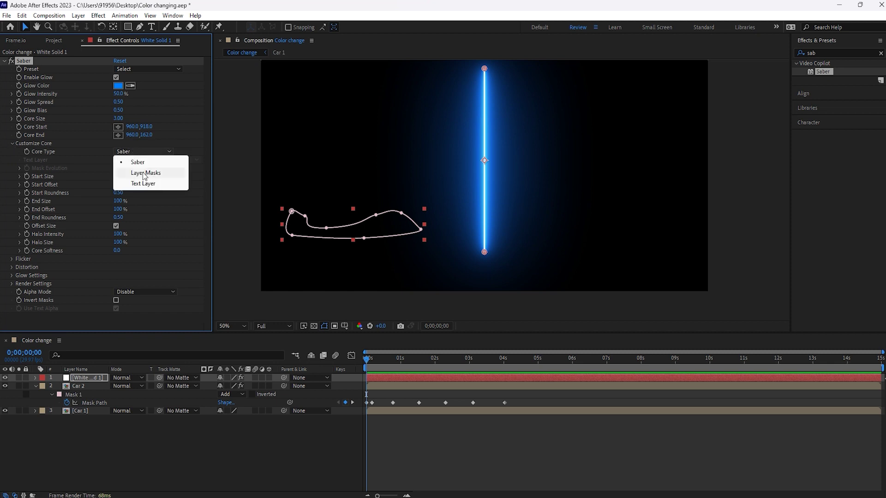
pyautogui.click(141, 174)
pyautogui.click(11, 284)
pyautogui.scroll(-3, 69, 286)
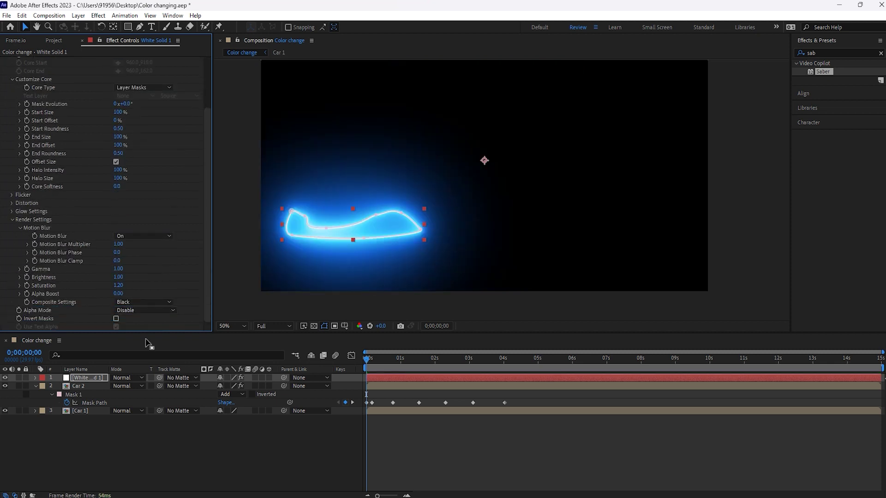
pyautogui.click(138, 302)
pyautogui.click(140, 312)
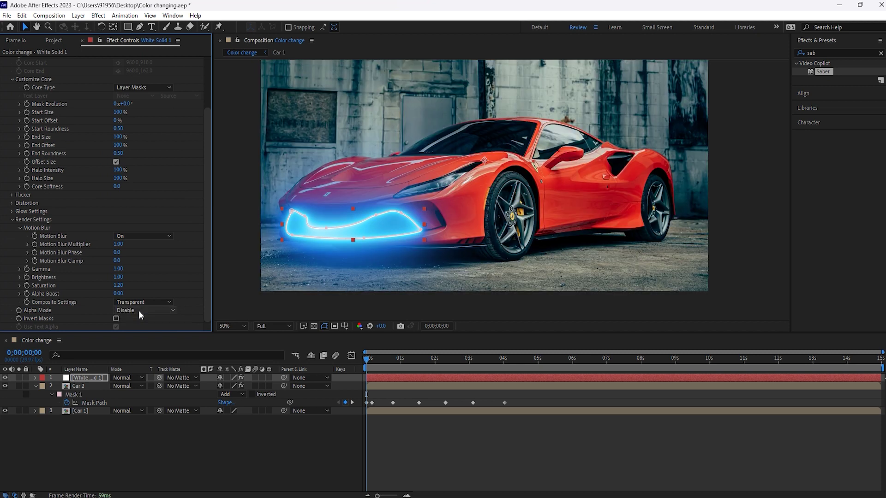
pyautogui.moveTo(369, 367)
pyautogui.mouseDown()
pyautogui.moveTo(378, 356)
pyautogui.moveTo(413, 358)
pyautogui.moveTo(361, 362)
pyautogui.mouseUp()
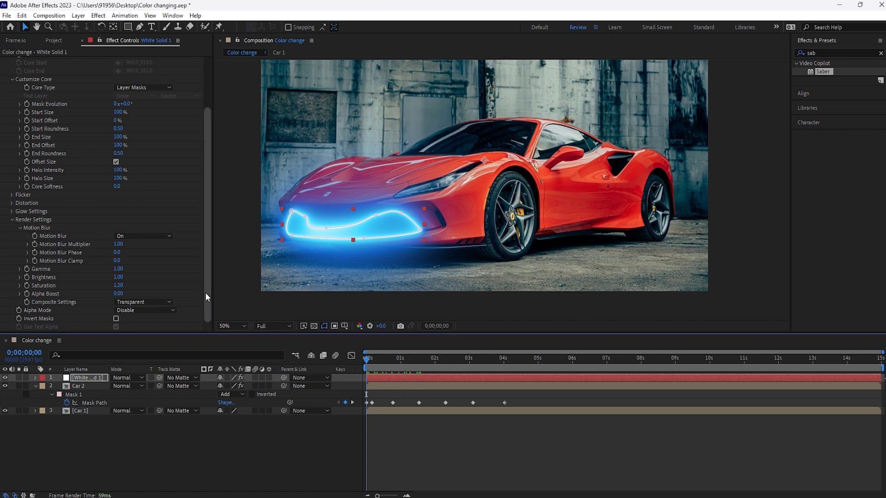
# - Change Saber's Glow Color to pinkish red FF0048
pyautogui.scroll(4, 183, 179)
pyautogui.click(118, 85)
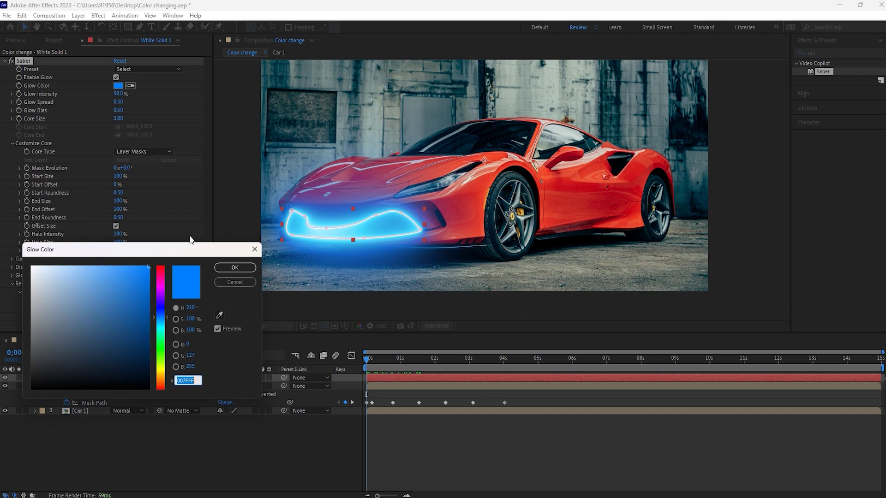
pyautogui.moveTo(161, 291); pyautogui.dragTo(163, 275)
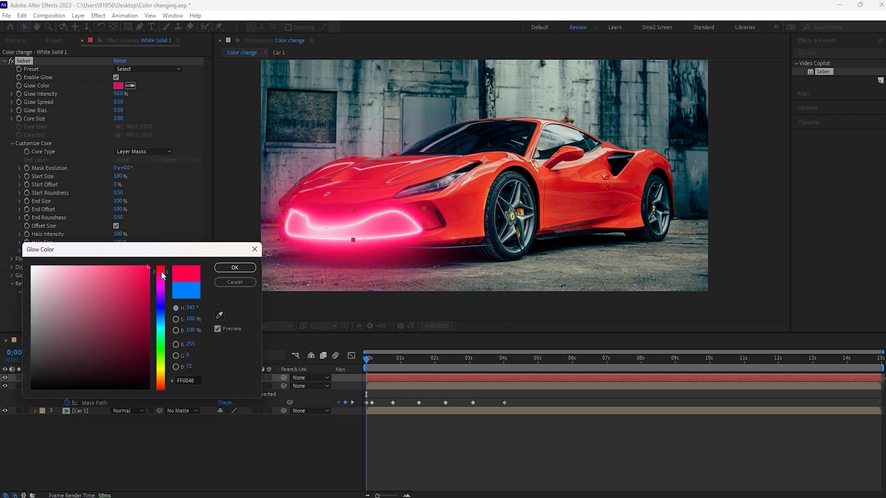
pyautogui.click(225, 268)
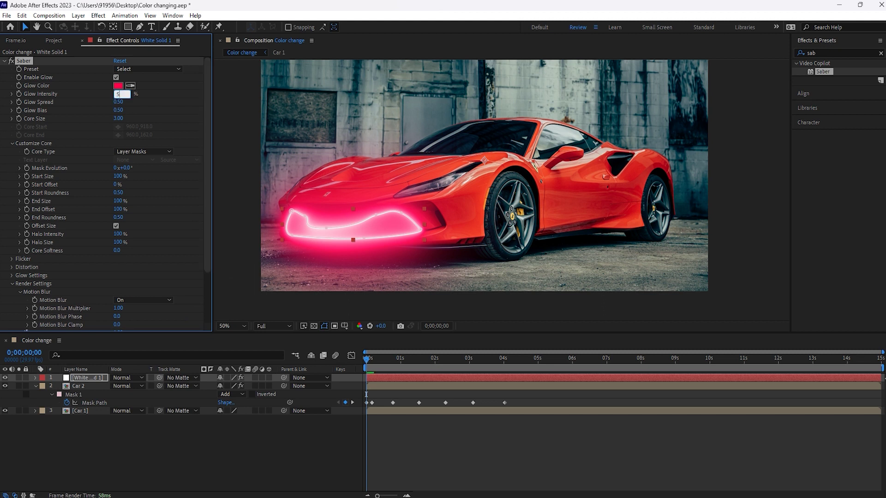
# - Set Saber's Glow Intensity to 52% and Glow Spread to 0.01
pyautogui.write('52')
pyautogui.press('Return')
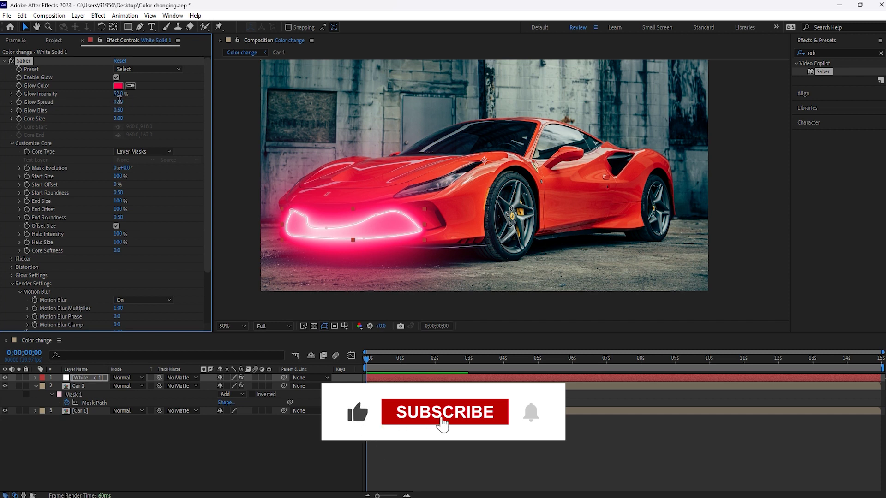
pyautogui.moveTo(119, 102); pyautogui.dragTo(118, 102)
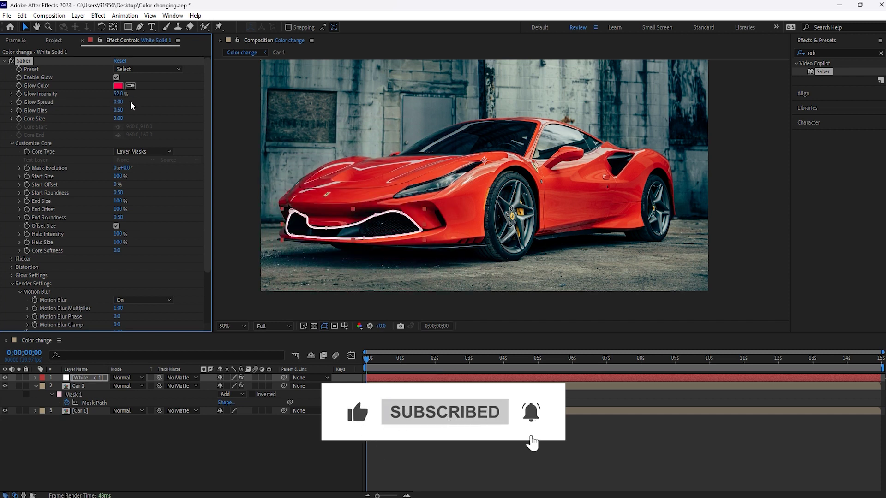
pyautogui.click(118, 102)
pyautogui.write('0.01')
pyautogui.press('Return')
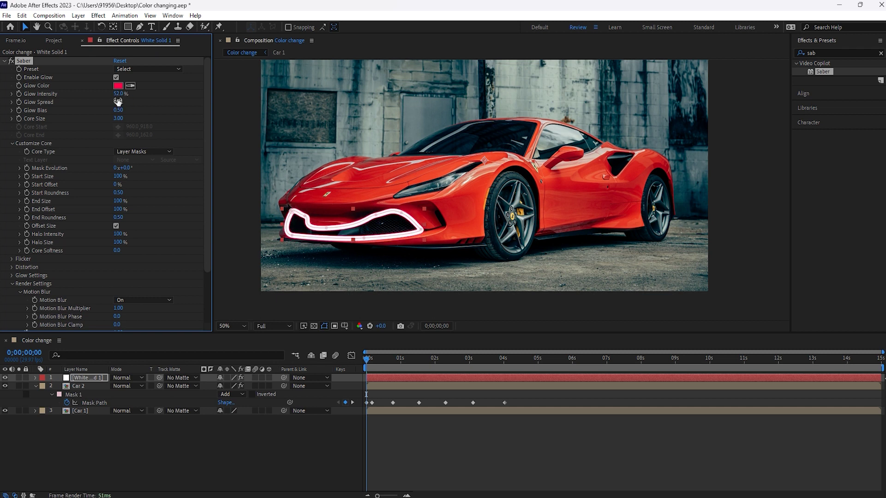
# - Set Saber's Glow Bias to 0.22 and Core Size to 1.40
pyautogui.click(118, 110)
pyautogui.write('0.22')
pyautogui.press('Return')
pyautogui.click(118, 118)
pyautogui.write('2')
pyautogui.press('Return')
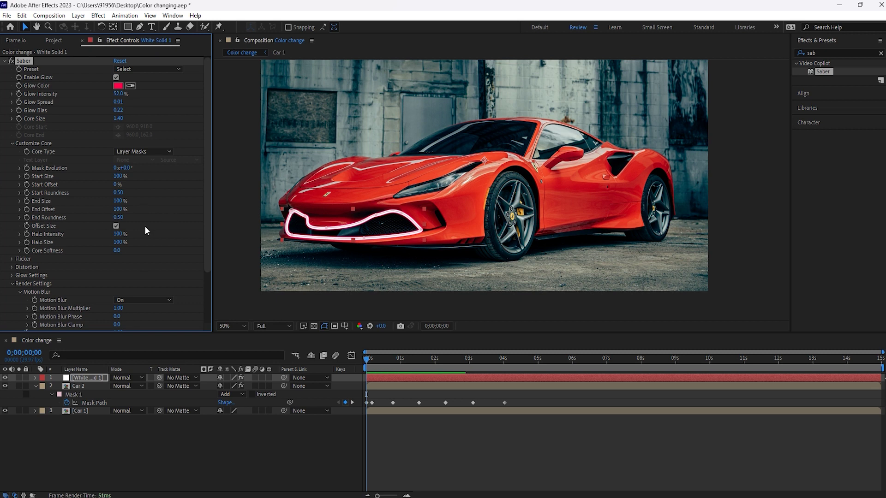
# - Set Saber's Halo Intensity to 195%, Halo Size to 170% and Core Softness to 25
pyautogui.click(118, 234)
pyautogui.write('195')
pyautogui.press('Return')
pyautogui.click(118, 242)
pyautogui.write('1')
pyautogui.press('Return')
pyautogui.click(117, 251)
pyautogui.press('Return')
pyautogui.scroll(-2, 177, 174)
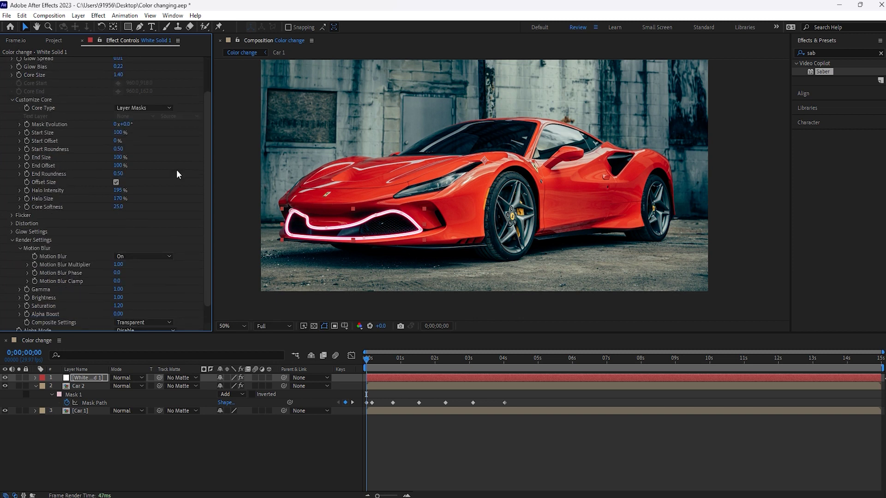
# - Expand Saber's Glow Distortion settings and set the Distortion Amount to 21
pyautogui.scroll(-1, 176, 183)
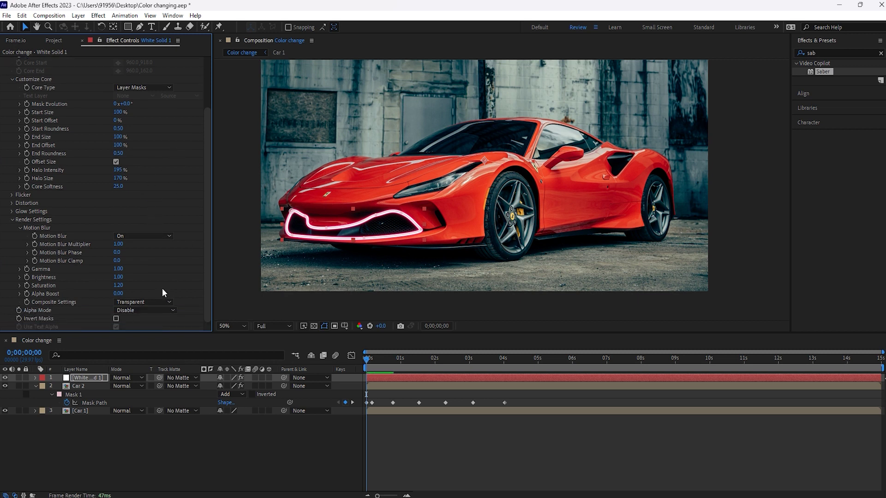
pyautogui.click(12, 212)
pyautogui.click(12, 211)
pyautogui.click(12, 203)
pyautogui.click(21, 212)
pyautogui.click(117, 219)
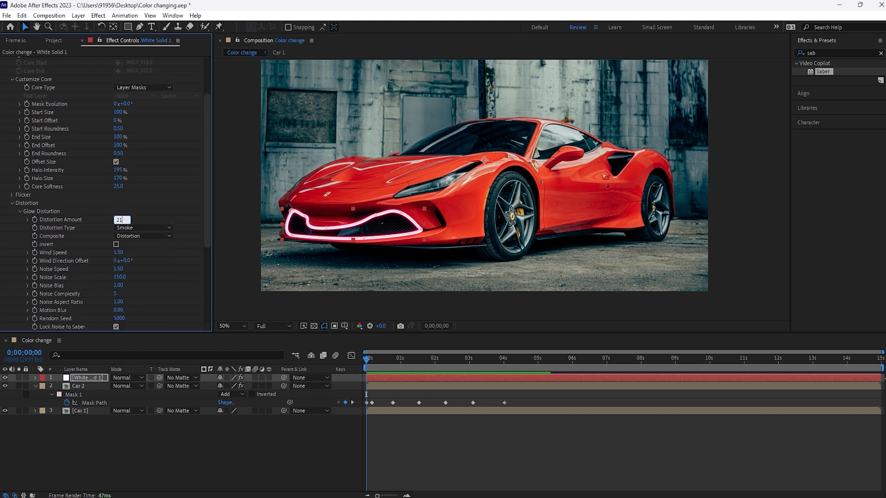
pyautogui.write('21')
pyautogui.press('Return')
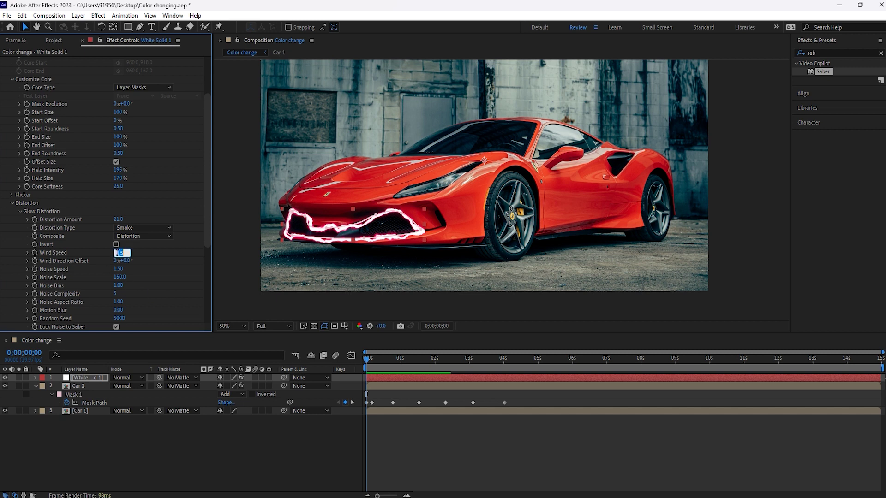
# - Set the glow distortion's Wind Speed to -1.67 and Noise Speed to 0.50
pyautogui.write('-1.67')
pyautogui.press('Return')
pyautogui.click(119, 269)
pyautogui.write('0.50')
pyautogui.press('Return')
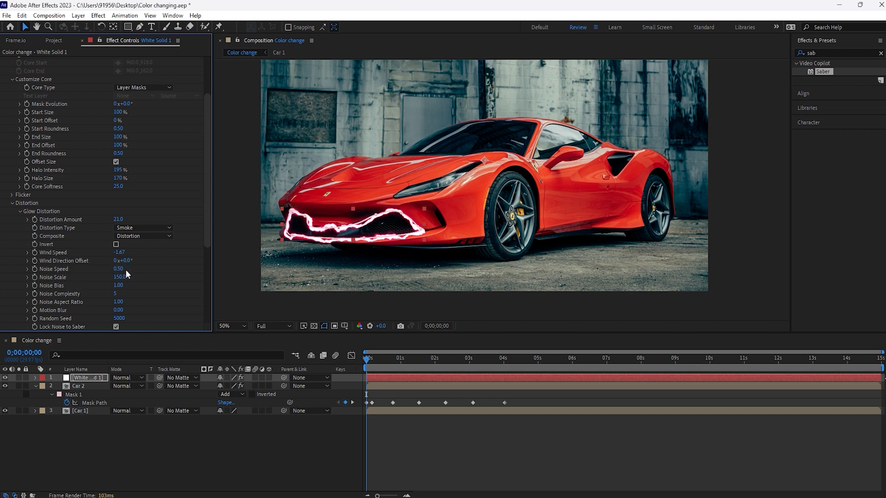
# - Try a different Core Softness at 0;00;00;20, then set it back to 25
pyautogui.moveTo(371, 359)
pyautogui.mouseDown()
pyautogui.moveTo(400, 358)
pyautogui.moveTo(388, 359)
pyautogui.mouseUp()
pyautogui.moveTo(118, 186); pyautogui.dragTo(138, 184)
pyautogui.click(117, 186)
pyautogui.write('25')
pyautogui.press('Return')
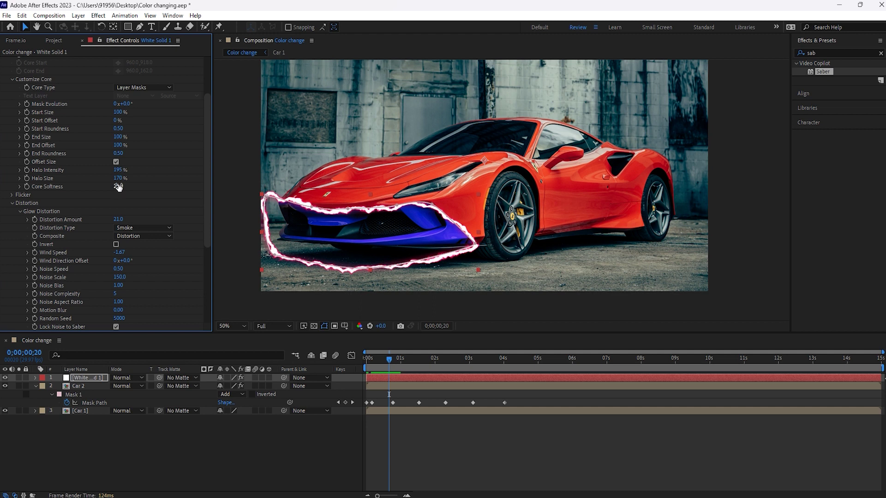
# - Adjust Saber's glow, setting Glow Spread to 0.15 and Glow Bias to 0.44
pyautogui.scroll(3, 183, 142)
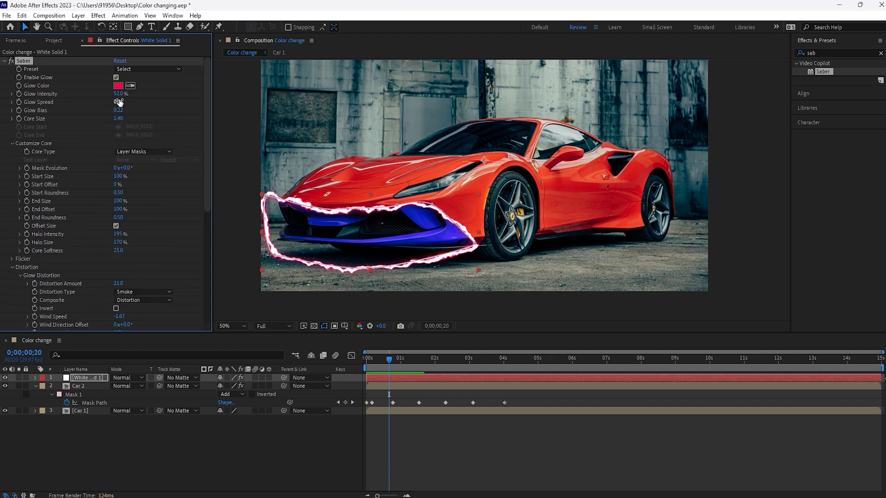
pyautogui.moveTo(118, 101)
pyautogui.mouseDown()
pyautogui.moveTo(130, 99)
pyautogui.moveTo(116, 101)
pyautogui.mouseUp()
pyautogui.click(139, 110)
pyautogui.click(115, 102)
pyautogui.write('1')
pyautogui.press('Return')
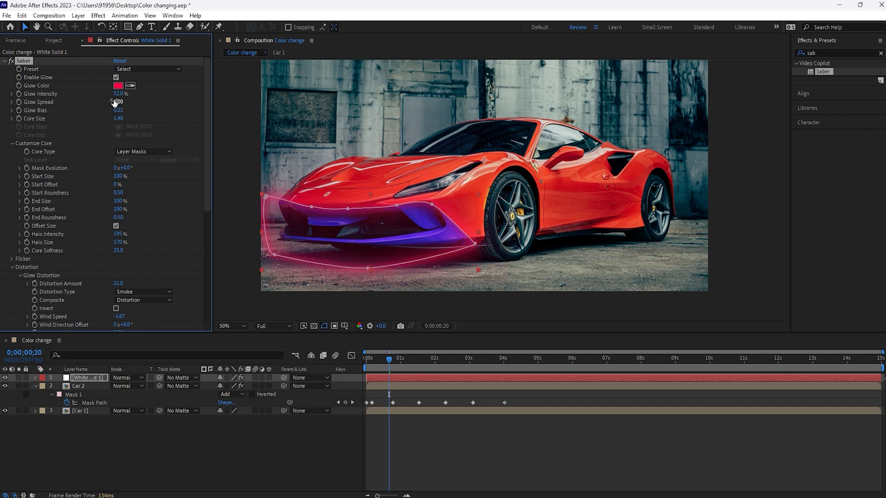
pyautogui.moveTo(118, 109); pyautogui.dragTo(127, 108)
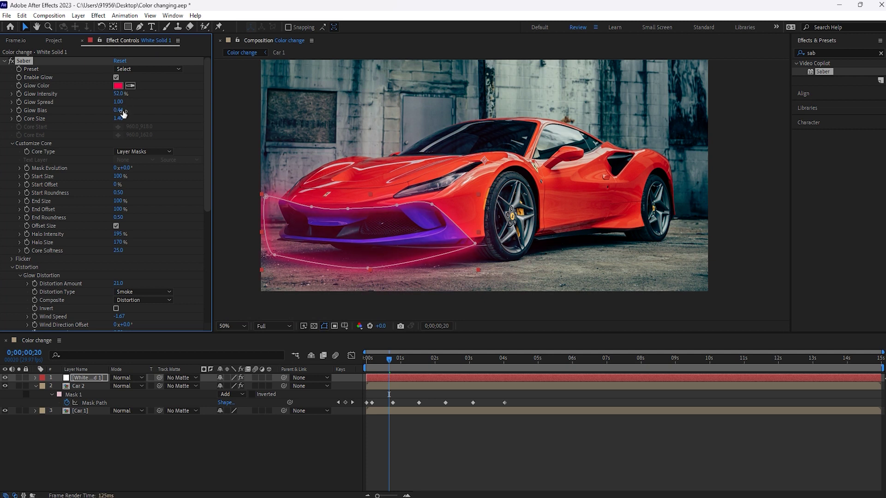
pyautogui.click(117, 102)
pyautogui.write('0.15')
pyautogui.press('Return')
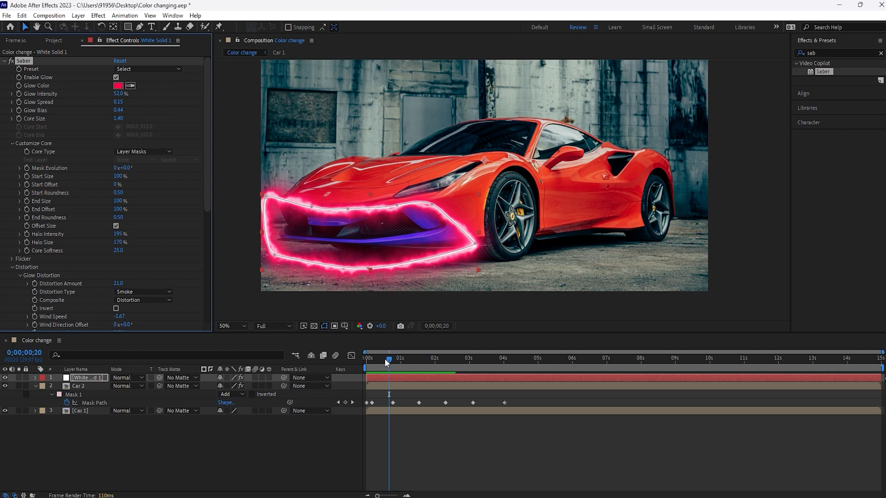
# - Enable keyframing for Saber's Start Offset and End Offset at the first frame
pyautogui.moveTo(389, 358); pyautogui.dragTo(361, 389)
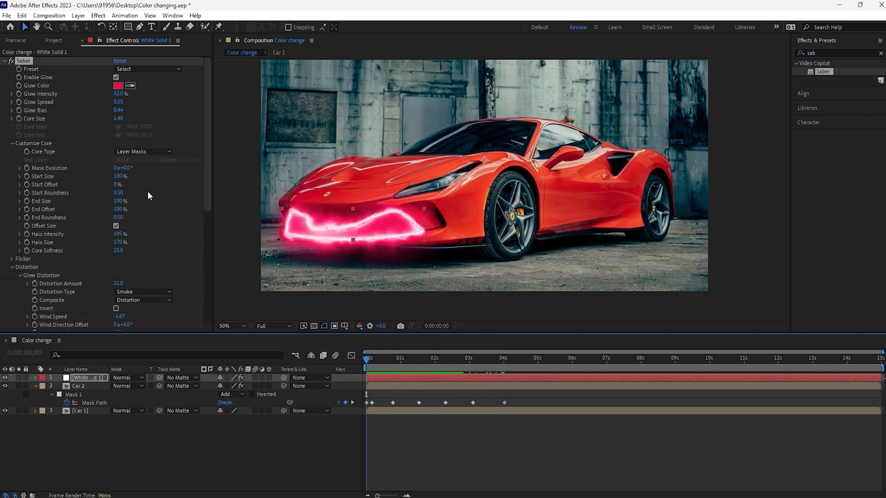
pyautogui.scroll(1, 310, 253)
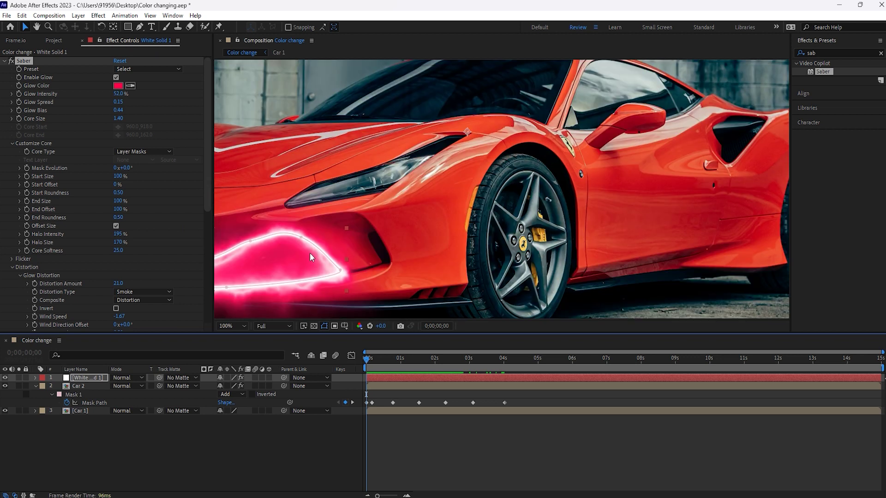
pyautogui.moveTo(265, 248); pyautogui.dragTo(464, 176)
pyautogui.press('v')
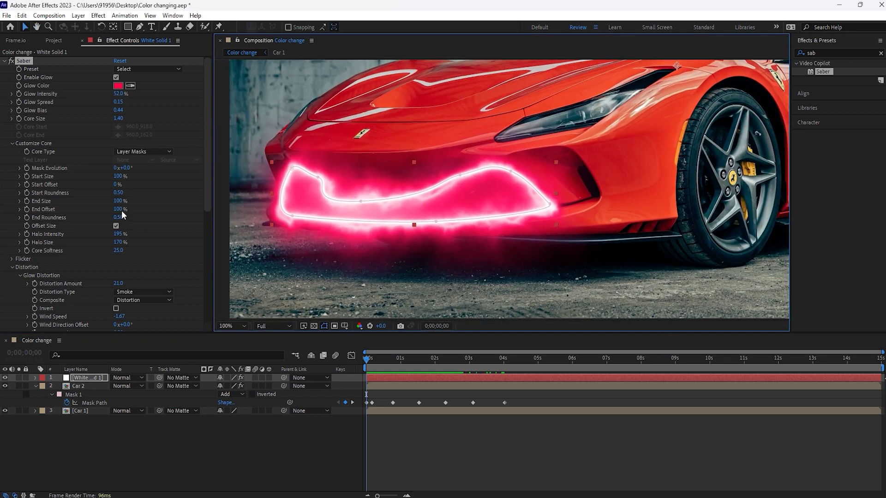
pyautogui.click(26, 184)
pyautogui.click(26, 209)
# - Set Mask Evolution to 31° and keep the first keyframes at 0% Start Offset and 100% End Offset
pyautogui.moveTo(120, 211); pyautogui.dragTo(142, 167)
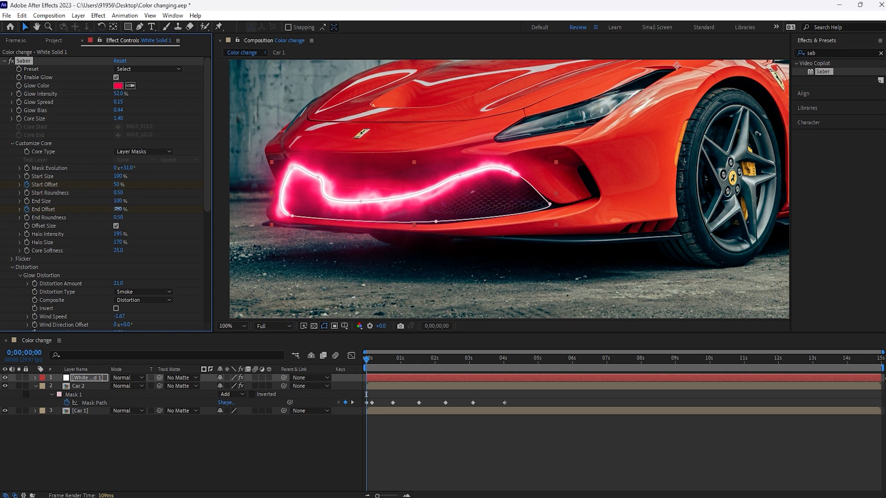
pyautogui.moveTo(131, 204)
pyautogui.mouseDown()
pyautogui.moveTo(121, 205)
pyautogui.moveTo(140, 202)
pyautogui.mouseUp()
pyautogui.moveTo(120, 184); pyautogui.dragTo(113, 183)
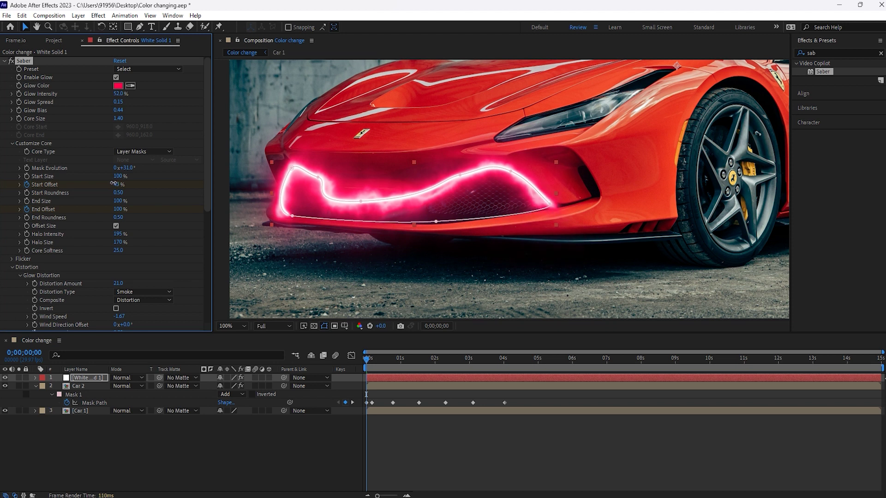
pyautogui.moveTo(113, 183); pyautogui.dragTo(86, 183)
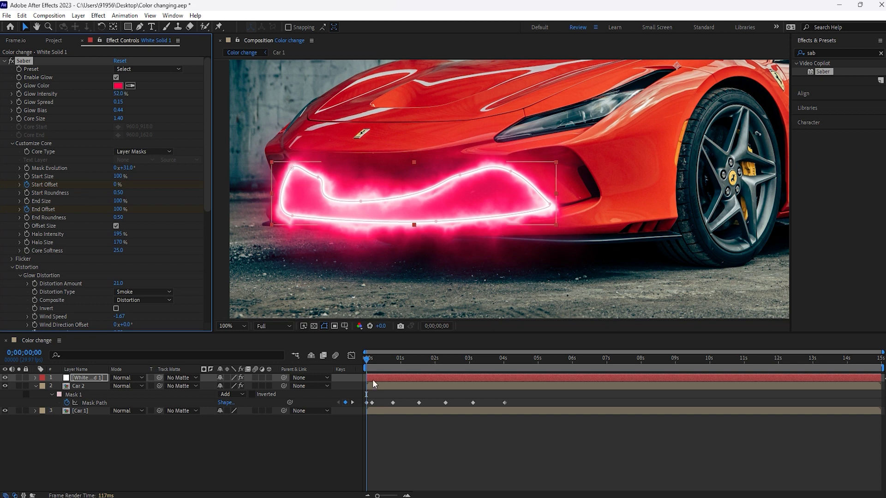
# - At the mask keyframe at 0;00;00;05, set Saber's Start Offset to 48% and End Offset to 92%
pyautogui.click(368, 403)
pyautogui.click(352, 403)
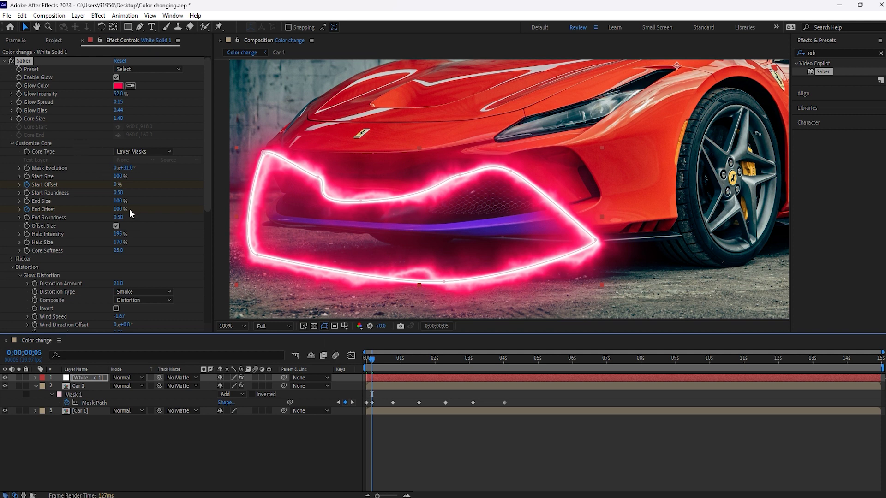
pyautogui.moveTo(116, 184); pyautogui.dragTo(138, 182)
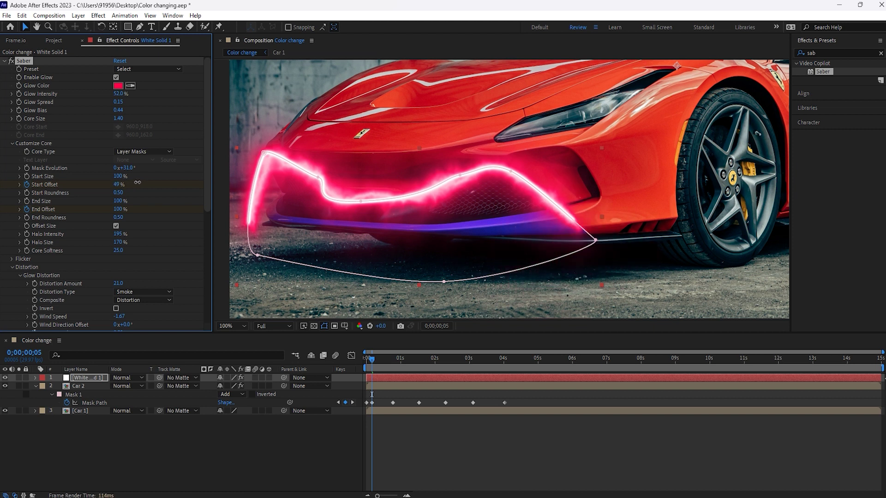
pyautogui.moveTo(137, 182); pyautogui.dragTo(136, 182)
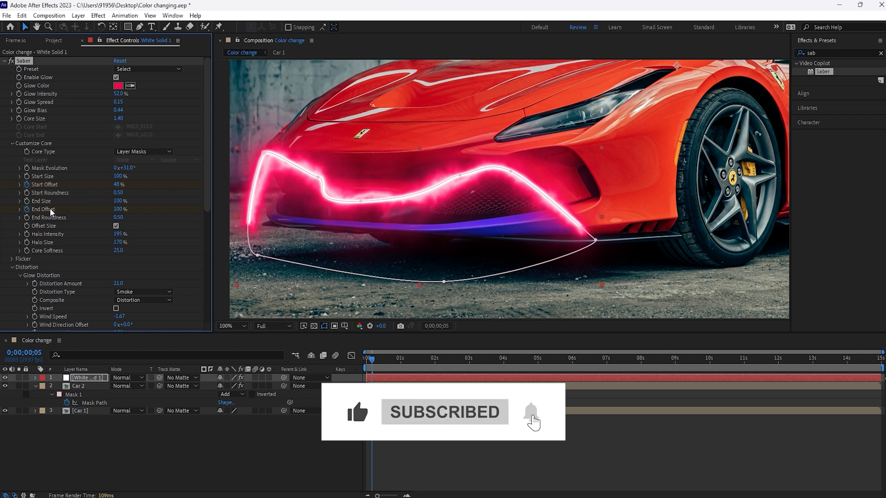
pyautogui.moveTo(116, 184); pyautogui.dragTo(115, 184)
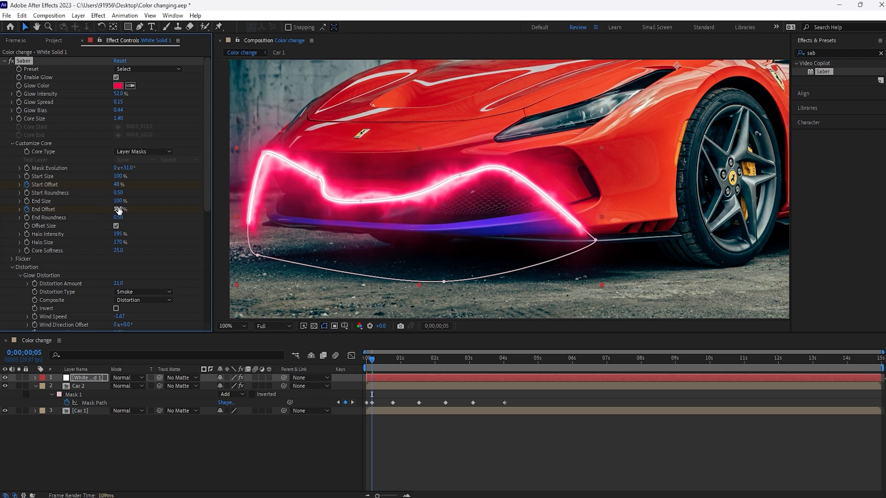
pyautogui.moveTo(116, 209); pyautogui.dragTo(114, 209)
pyautogui.moveTo(115, 208); pyautogui.dragTo(113, 208)
# - At 0;00;00;02, set Saber's Start Offset to 42% to remove the glow below the bumper
pyautogui.moveTo(371, 358)
pyautogui.mouseDown()
pyautogui.moveTo(378, 361)
pyautogui.moveTo(369, 362)
pyautogui.mouseUp()
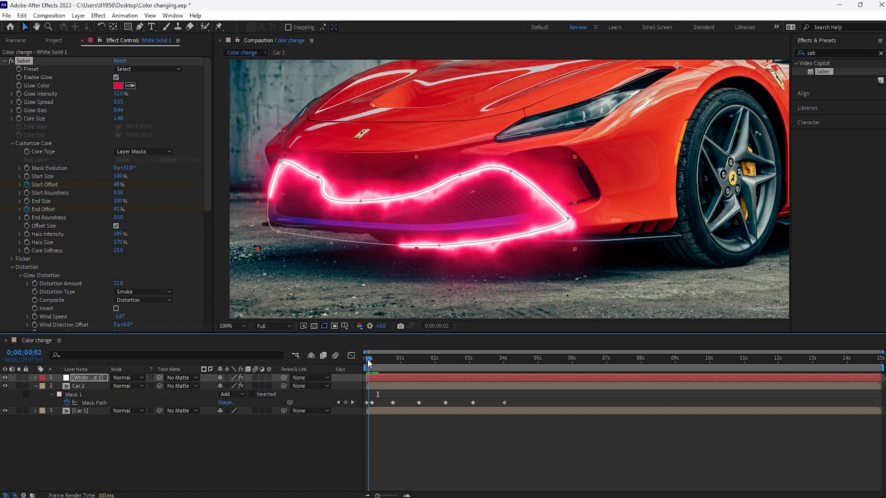
pyautogui.moveTo(122, 212); pyautogui.dragTo(120, 209)
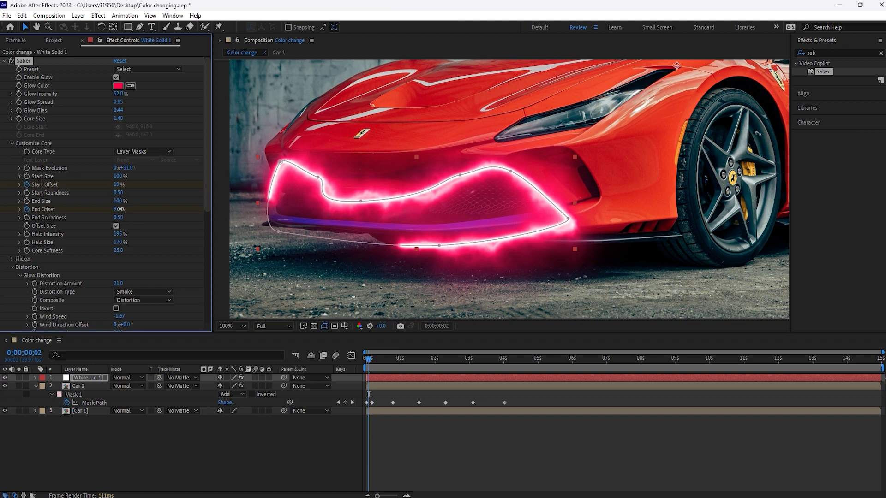
pyautogui.press('k')
pyautogui.moveTo(367, 361); pyautogui.dragTo(373, 358)
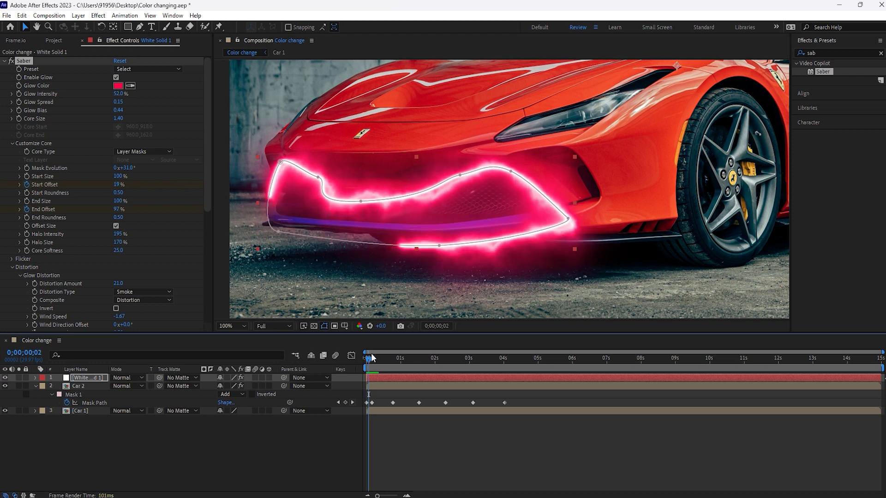
pyautogui.moveTo(118, 185); pyautogui.dragTo(129, 184)
# - Reveal the solid's mask keyframes and keyframe Saber's Start and End Offset around 0;00;02;16 to confine the glow to the car body
pyautogui.click(370, 358)
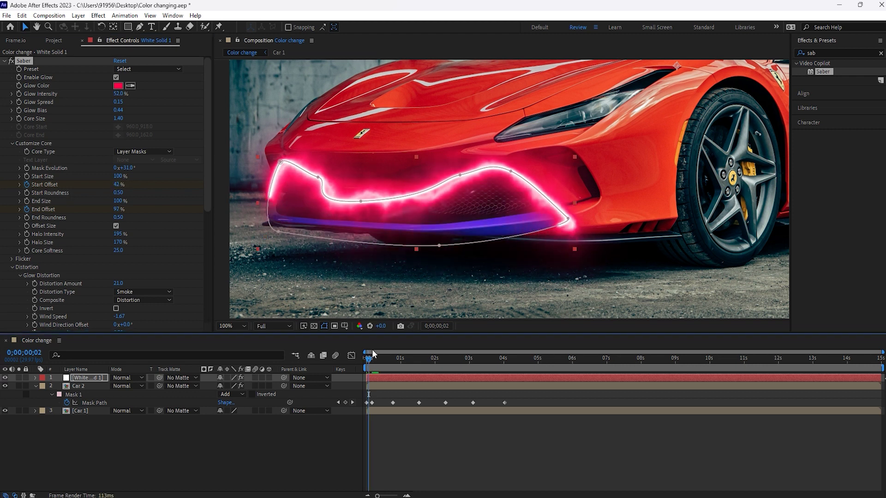
pyautogui.press('m')
pyautogui.click(101, 281)
pyautogui.press('space')
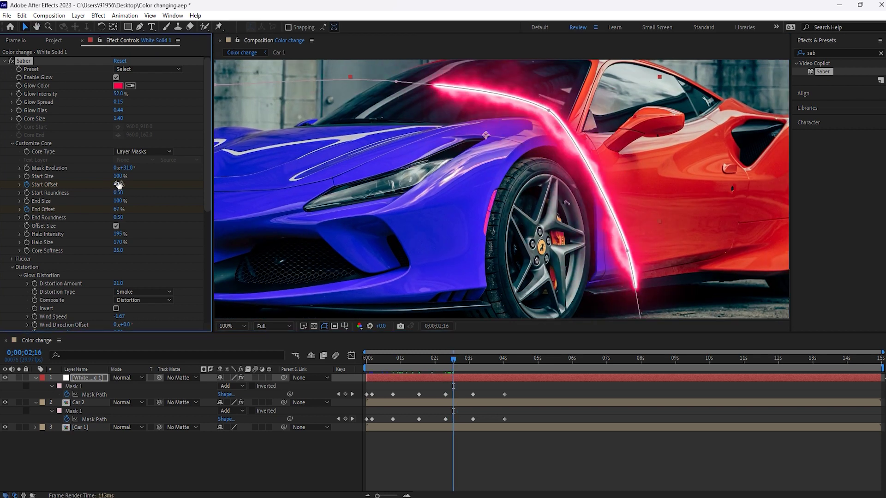
pyautogui.moveTo(116, 210); pyautogui.dragTo(119, 210)
pyautogui.moveTo(453, 359); pyautogui.dragTo(445, 359)
pyautogui.moveTo(116, 185); pyautogui.dragTo(119, 209)
pyautogui.moveTo(446, 359); pyautogui.dragTo(428, 359)
# - Show the solid's animated properties and keyframe Saber's offsets up to 0;00;03;08, ending at 46% Start Offset and 61% End Offset
pyautogui.click(81, 378)
pyautogui.press('u')
pyautogui.moveTo(116, 209); pyautogui.dragTo(119, 209)
pyautogui.moveTo(428, 360); pyautogui.dragTo(431, 360)
pyautogui.moveTo(117, 184); pyautogui.dragTo(115, 208)
pyautogui.moveTo(431, 360); pyautogui.dragTo(466, 360)
pyautogui.moveTo(119, 209); pyautogui.dragTo(115, 206)
pyautogui.moveTo(467, 360); pyautogui.dragTo(478, 358)
pyautogui.press(',')
pyautogui.moveTo(118, 209); pyautogui.dragTo(116, 185)
pyautogui.moveTo(553, 207); pyautogui.dragTo(480, 200)
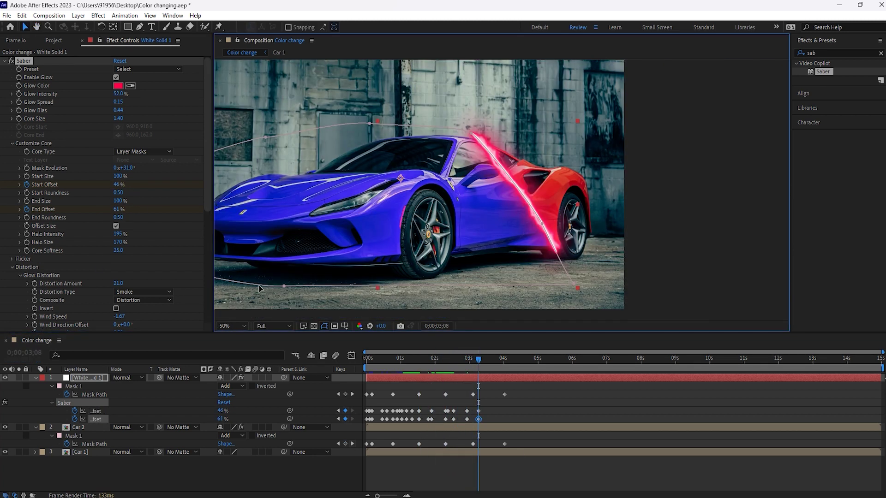
# - Keyframe Start Offset and End Offset every few frames after 0;00;03;08 so the glow follows the car's rear side
pyautogui.press('.')
pyautogui.moveTo(478, 359); pyautogui.dragTo(480, 359)
pyautogui.moveTo(117, 209); pyautogui.dragTo(116, 209)
pyautogui.moveTo(116, 185); pyautogui.dragTo(118, 185)
pyautogui.moveTo(481, 360); pyautogui.dragTo(485, 359)
pyautogui.moveTo(117, 209); pyautogui.dragTo(117, 209)
pyautogui.moveTo(117, 184); pyautogui.dragTo(118, 184)
pyautogui.moveTo(485, 359); pyautogui.dragTo(488, 360)
pyautogui.moveTo(117, 184); pyautogui.dragTo(113, 207)
pyautogui.moveTo(488, 359); pyautogui.dragTo(492, 359)
pyautogui.moveTo(119, 184); pyautogui.dragTo(116, 184)
pyautogui.moveTo(120, 208); pyautogui.dragTo(122, 209)
# - Keyframe both offsets through the last mask keyframe at about 4 seconds, ending with Start Offset and End Offset at 51%
pyautogui.moveTo(493, 360); pyautogui.dragTo(496, 359)
pyautogui.moveTo(117, 184); pyautogui.dragTo(114, 184)
pyautogui.moveTo(497, 359); pyautogui.dragTo(493, 360)
pyautogui.moveTo(118, 184); pyautogui.dragTo(115, 184)
pyautogui.moveTo(493, 360); pyautogui.dragTo(498, 359)
pyautogui.moveTo(116, 185); pyautogui.dragTo(118, 184)
pyautogui.moveTo(115, 209); pyautogui.dragTo(118, 209)
pyautogui.moveTo(498, 359); pyautogui.dragTo(503, 360)
pyautogui.moveTo(118, 209); pyautogui.dragTo(119, 185)
pyautogui.moveTo(502, 359); pyautogui.dragTo(504, 360)
pyautogui.moveTo(117, 184); pyautogui.dragTo(118, 185)
pyautogui.moveTo(118, 209); pyautogui.dragTo(115, 208)
# - Fit the composition in the viewer and play the animation from the start to check the trimmed glow
pyautogui.click(503, 359)
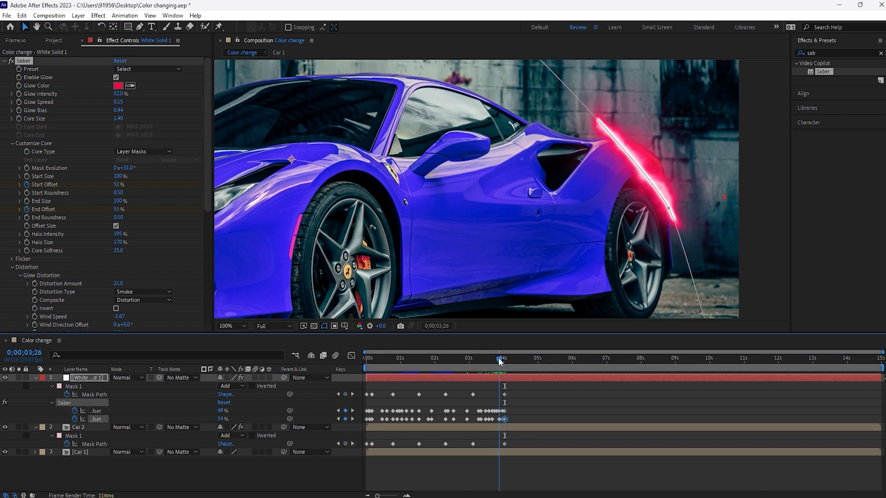
pyautogui.moveTo(503, 359); pyautogui.dragTo(342, 366)
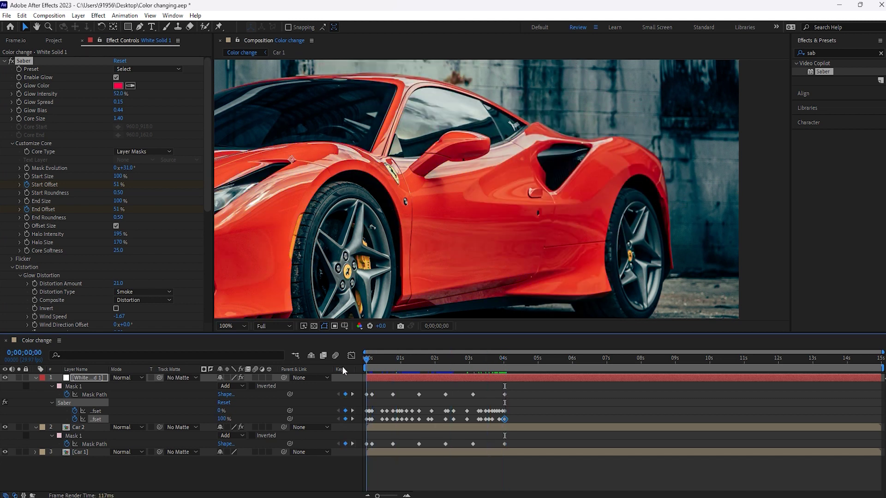
pyautogui.click(234, 324)
pyautogui.click(232, 154)
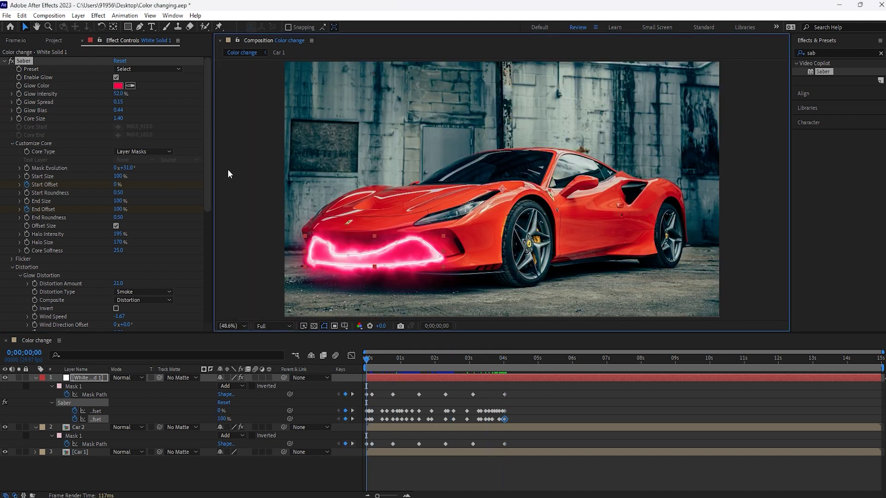
pyautogui.click(532, 462)
pyautogui.press('space')
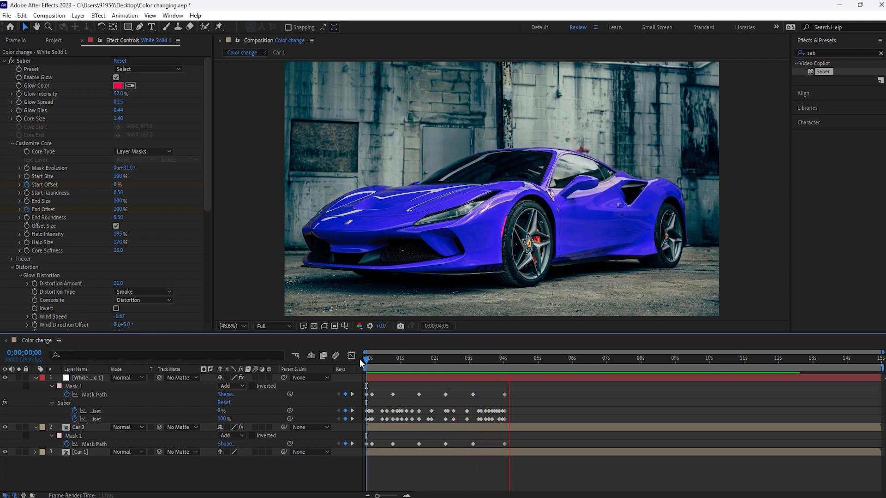
pyautogui.press('space')
pyautogui.moveTo(386, 359); pyautogui.dragTo(358, 359)
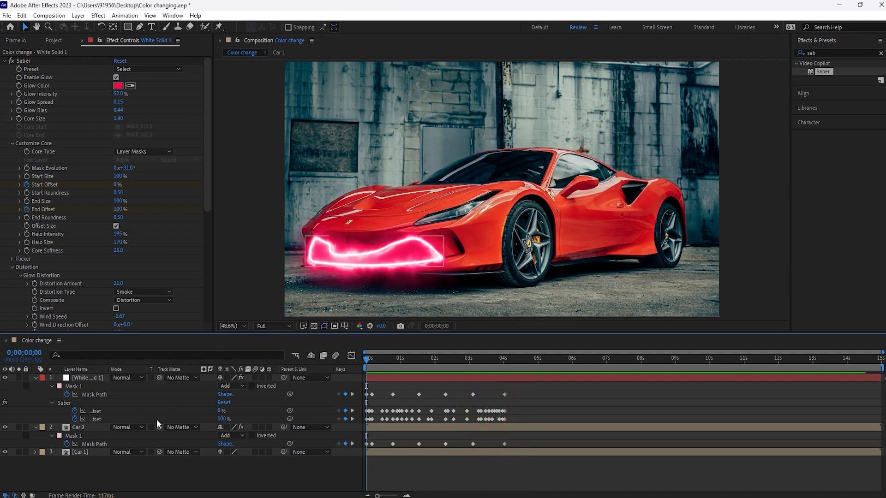
# - Collapse the layer properties and pre-compose White Solid 1 as Mask 1, moving all attributes into the new composition
pyautogui.click(35, 379)
pyautogui.click(35, 387)
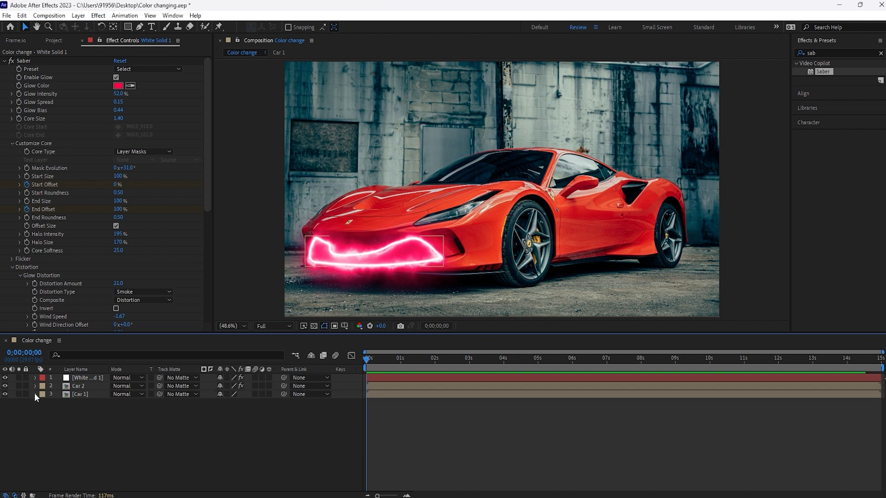
pyautogui.rightClick(79, 378)
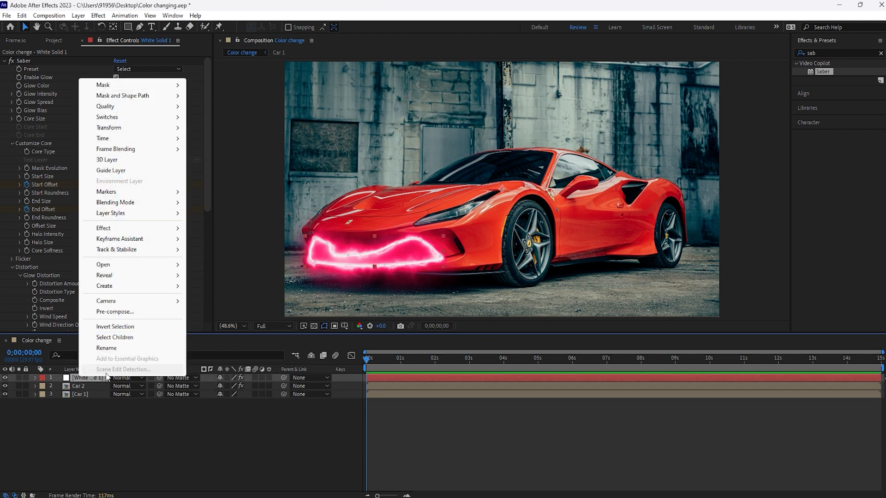
pyautogui.click(113, 312)
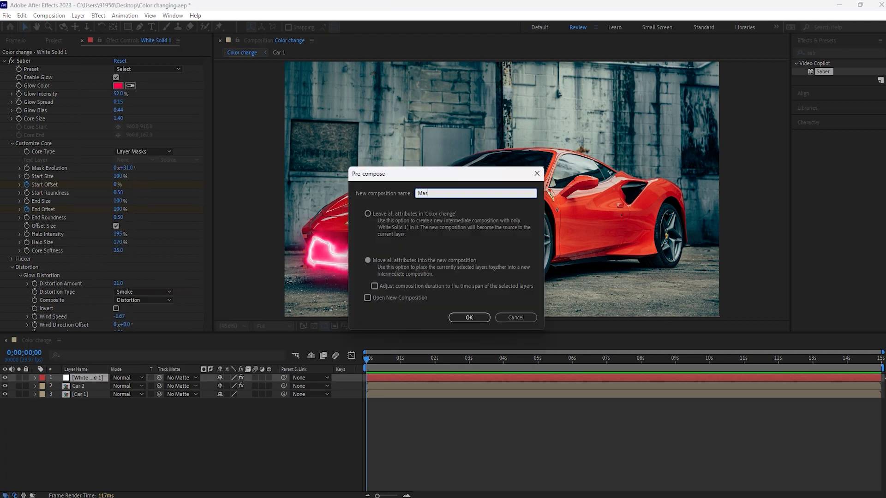
pyautogui.click(469, 317)
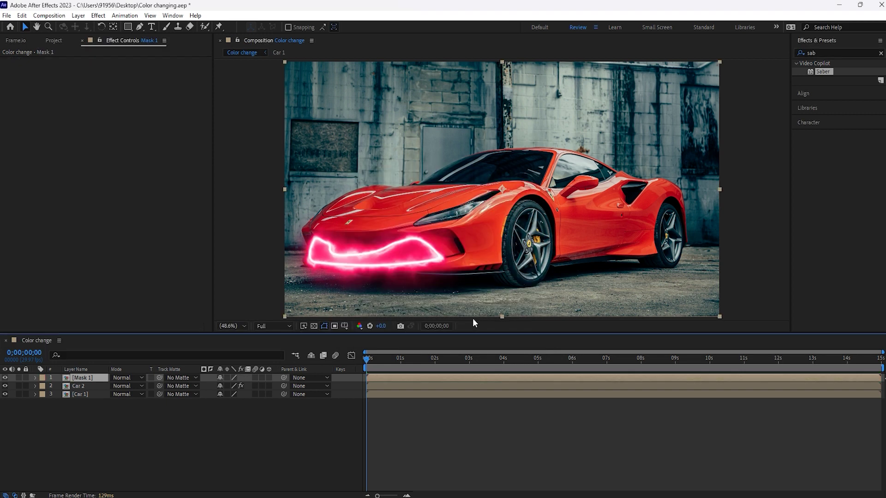
# - Start a Pen mask on the Mask 1 layer at 0;00;02;19, tracing the lower edge of the windshield
pyautogui.click(170, 441)
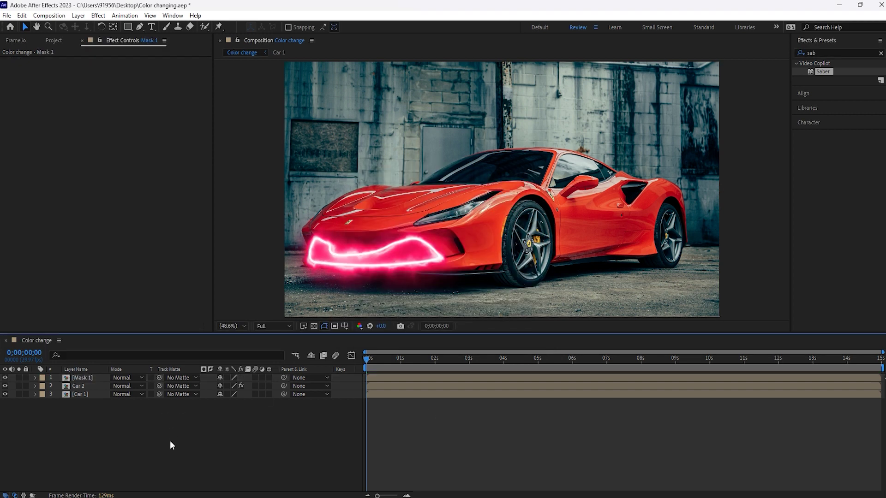
pyautogui.click(68, 379)
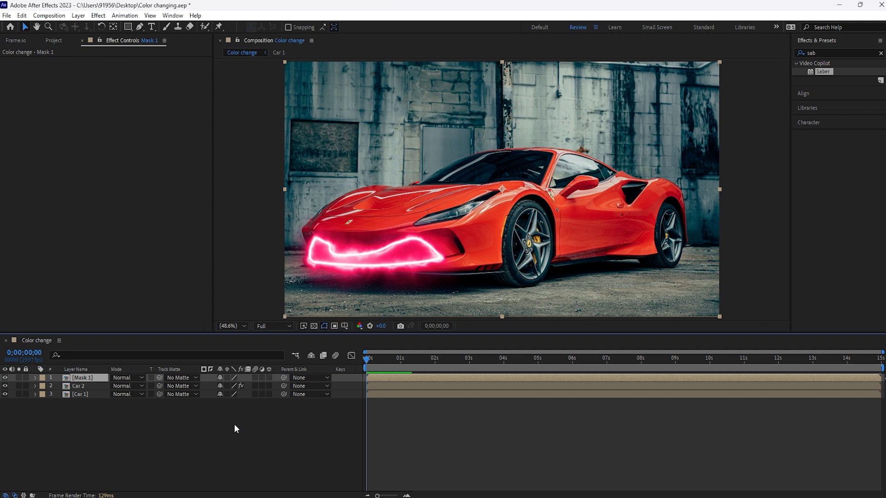
pyautogui.moveTo(381, 366); pyautogui.dragTo(455, 358)
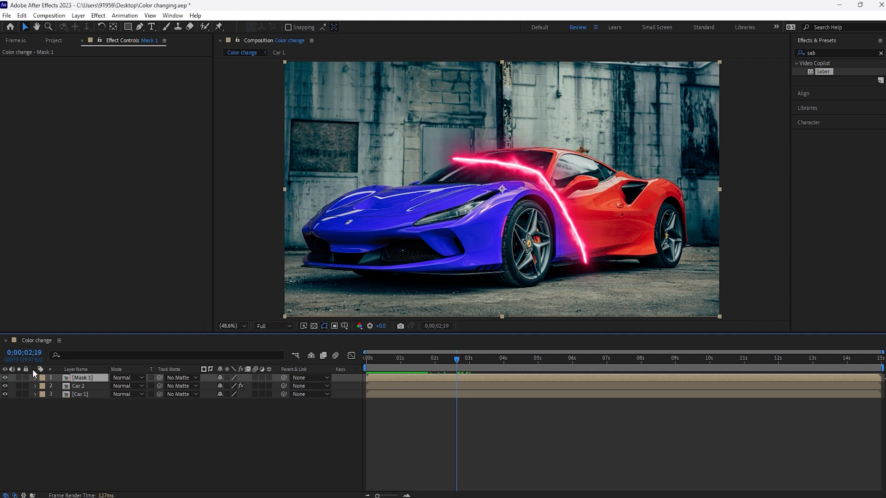
pyautogui.press('/')
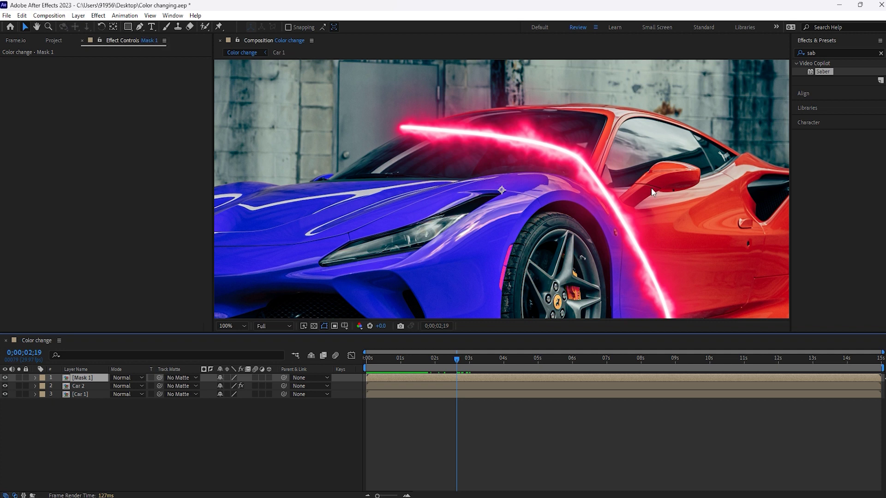
pyautogui.press('.')
pyautogui.moveTo(442, 135); pyautogui.dragTo(539, 187)
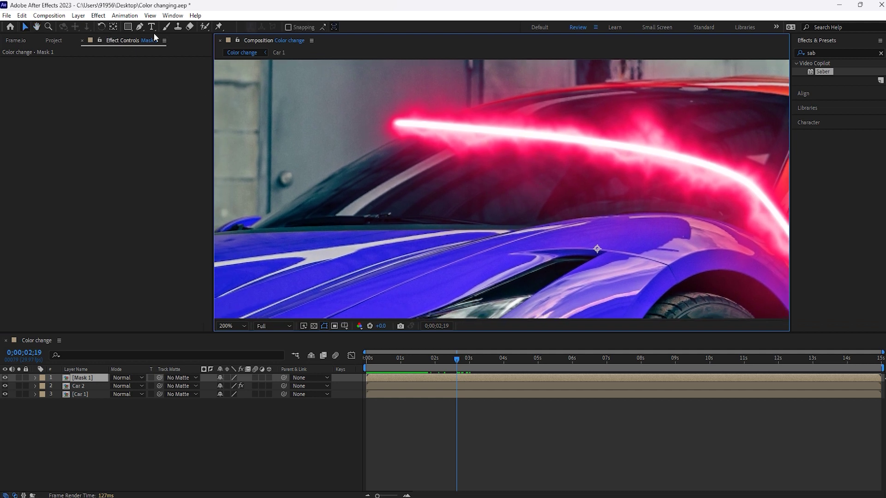
pyautogui.click(140, 26)
pyautogui.click(248, 229)
pyautogui.click(495, 226)
pyautogui.click(346, 226)
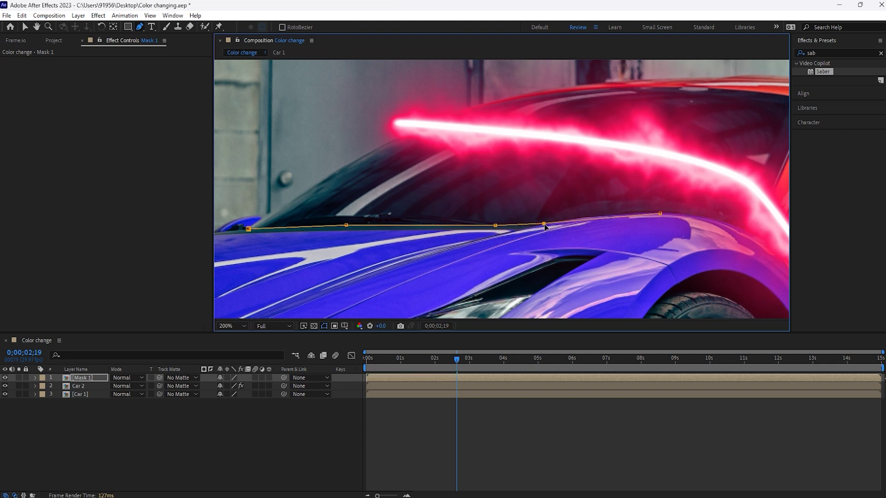
# - Continue the mask around the windshield's lower corner near the side mirror, up the pillar and along the roof edge
pyautogui.click(467, 358)
pyautogui.click(752, 233)
pyautogui.moveTo(689, 217); pyautogui.dragTo(710, 222)
pyautogui.hotkey('ctrl', 'z')
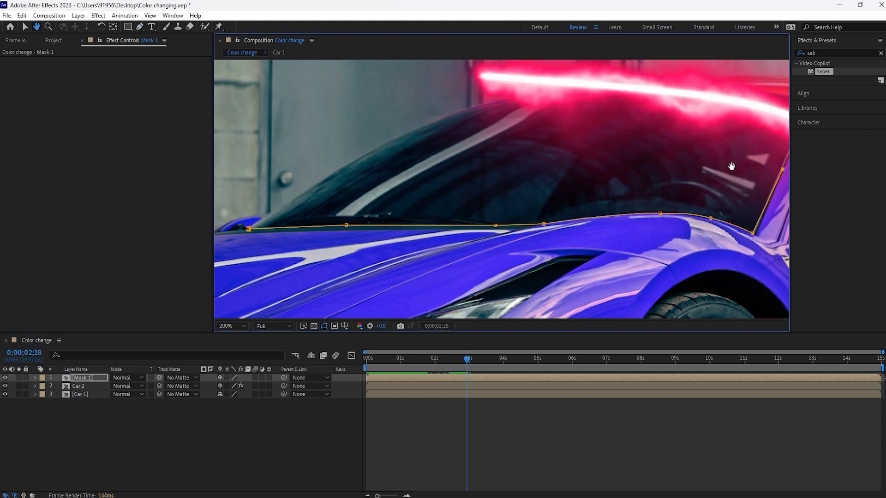
pyautogui.moveTo(731, 166); pyautogui.dragTo(572, 222)
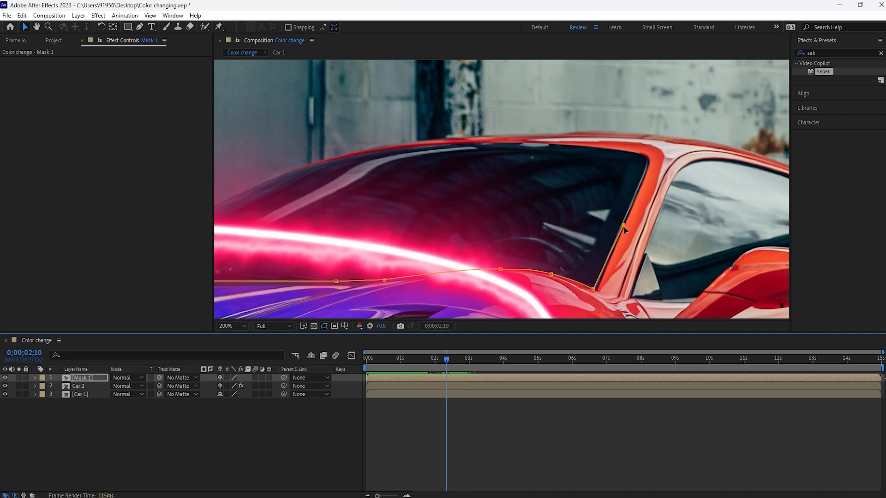
pyautogui.press('g')
pyautogui.click(648, 162)
pyautogui.click(274, 178)
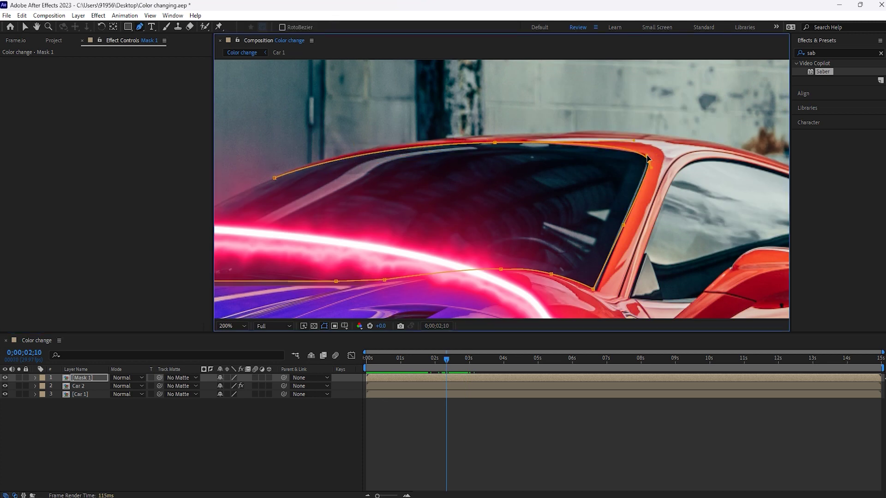
pyautogui.moveTo(633, 144); pyautogui.dragTo(632, 145)
# - Close the mask at the windshield's front corner and fit its points to the sloping front edge of the glass
pyautogui.moveTo(349, 242); pyautogui.dragTo(604, 199)
pyautogui.click(345, 241)
pyautogui.click(445, 184)
pyautogui.moveTo(441, 181); pyautogui.dragTo(434, 182)
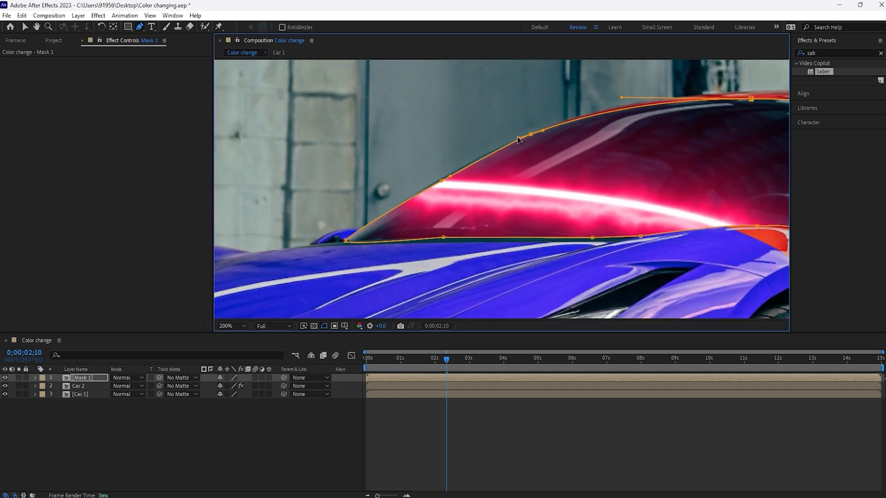
# - Show the Mask 1 layer's mask properties and invert the windshield mask so the glow is cut out of the glass
pyautogui.click(449, 438)
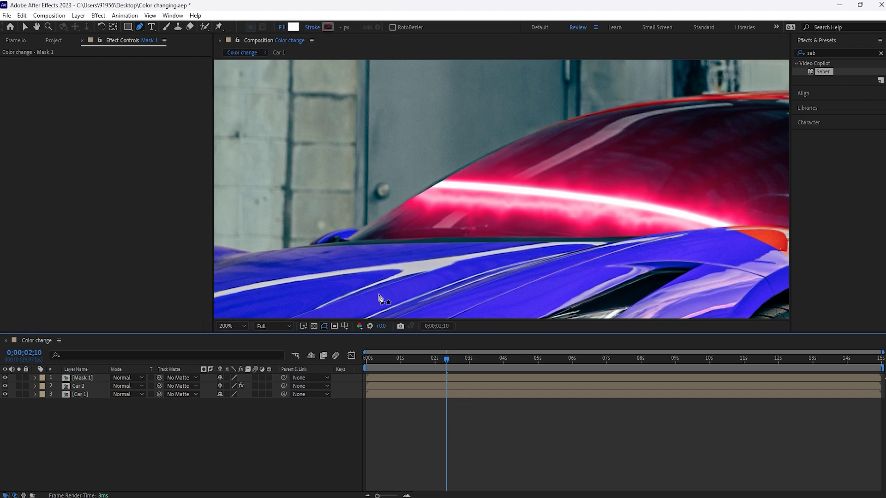
pyautogui.click(82, 378)
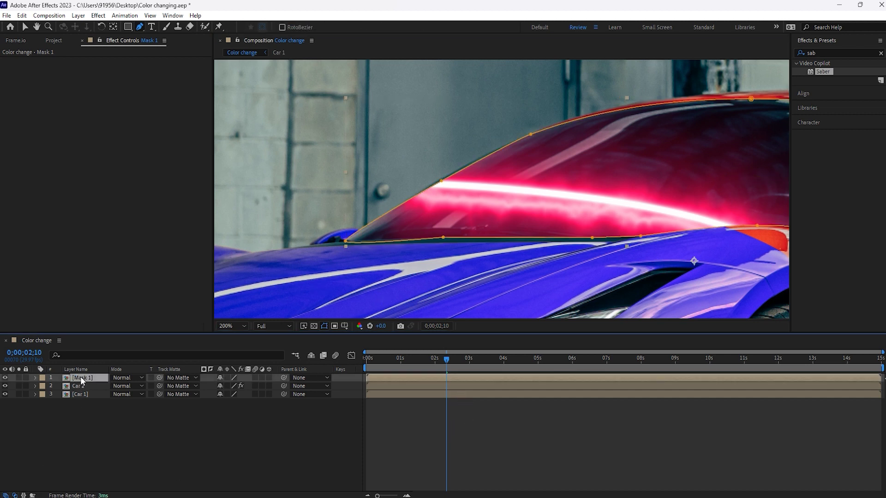
pyautogui.press('m')
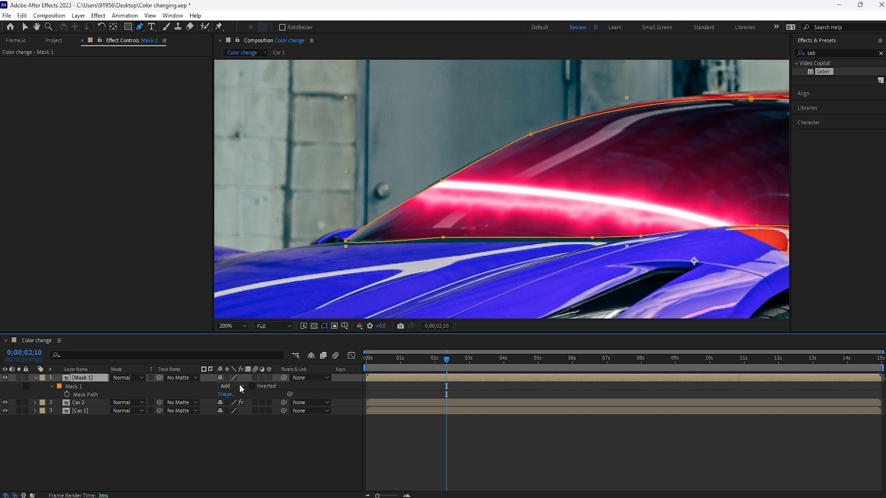
pyautogui.press(',')
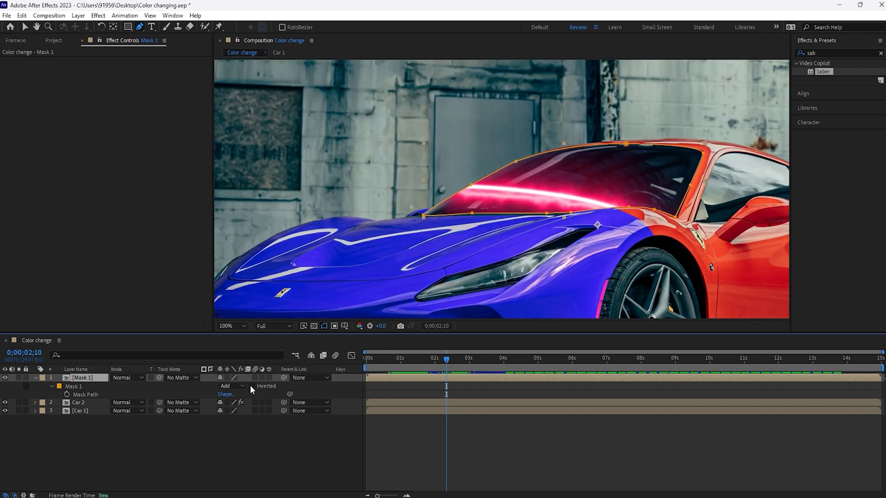
pyautogui.click(253, 386)
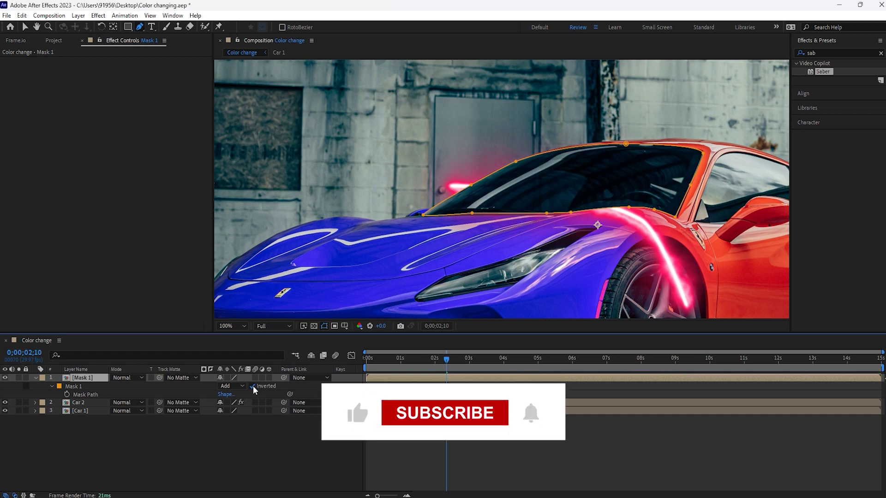
# - Play the animation from the start and scrub to 0;00;02;02 to check the glow around the windshield
pyautogui.moveTo(446, 359); pyautogui.dragTo(367, 359)
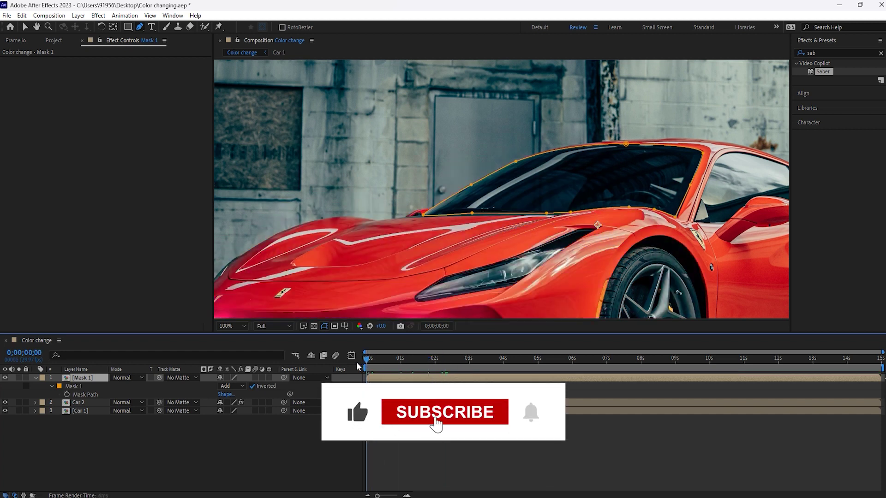
pyautogui.press('space')
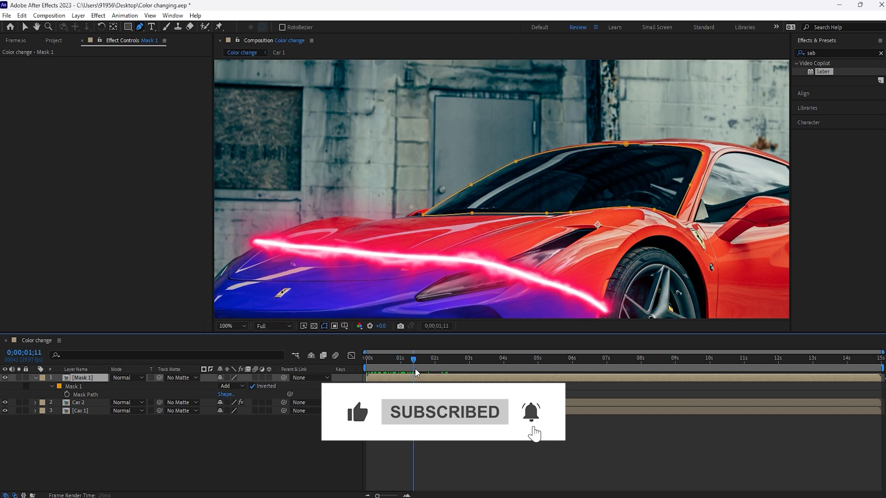
pyautogui.moveTo(444, 371); pyautogui.dragTo(418, 370)
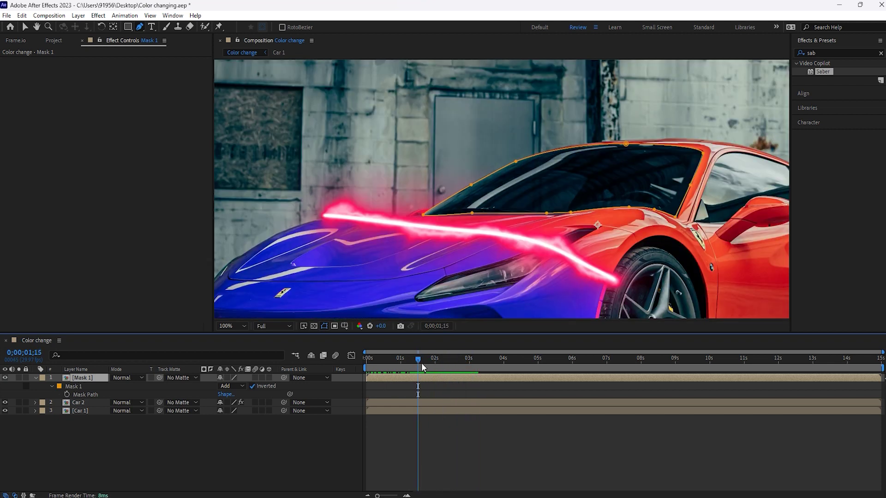
pyautogui.press('v')
pyautogui.moveTo(422, 361)
pyautogui.mouseDown()
pyautogui.moveTo(395, 361)
pyautogui.moveTo(436, 359)
pyautogui.mouseUp()
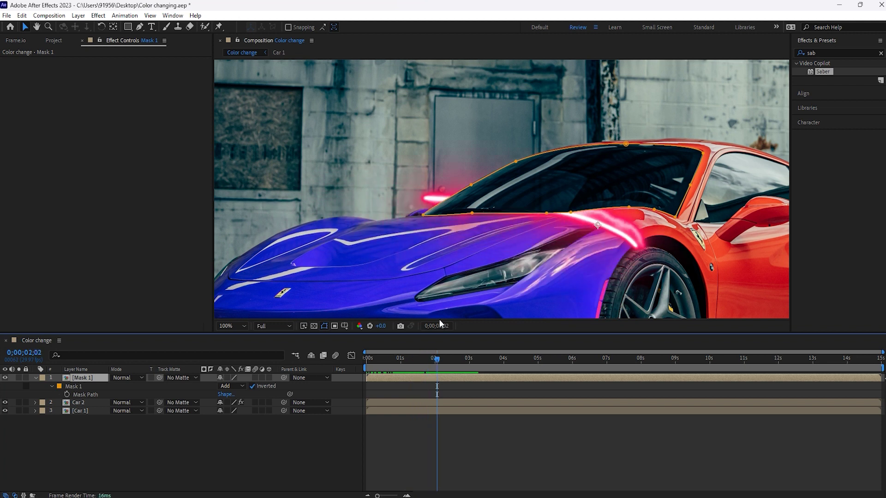
# - Draw a closed Pen mask around the headlight on the Mask 1 layer and adjust its points to the headlight's outline
pyautogui.press('.')
pyautogui.press('h')
pyautogui.moveTo(440, 255); pyautogui.dragTo(444, 206)
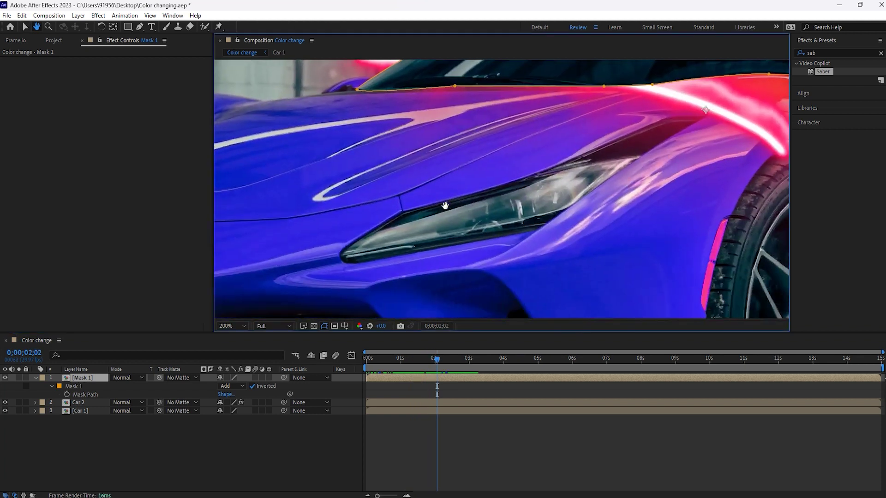
pyautogui.press('g')
pyautogui.click(340, 255)
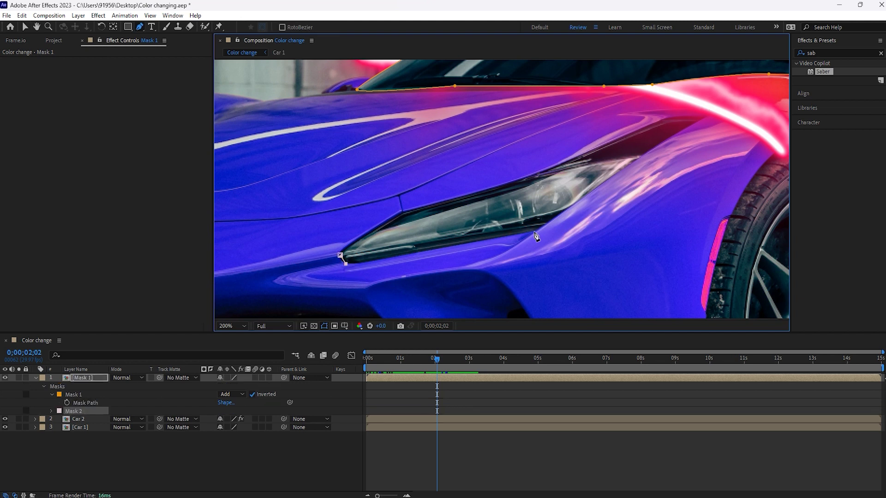
pyautogui.click(341, 256)
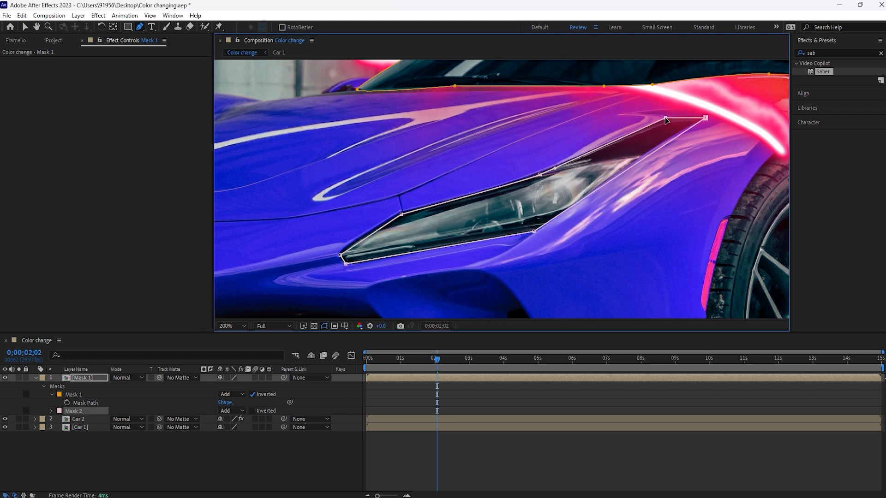
pyautogui.moveTo(401, 214); pyautogui.dragTo(391, 217)
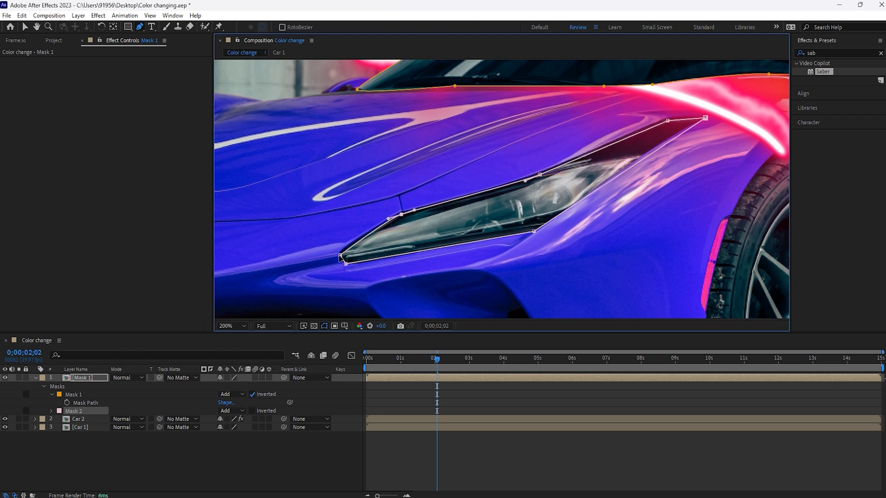
pyautogui.moveTo(534, 231); pyautogui.dragTo(533, 230)
pyautogui.moveTo(705, 118); pyautogui.dragTo(655, 110)
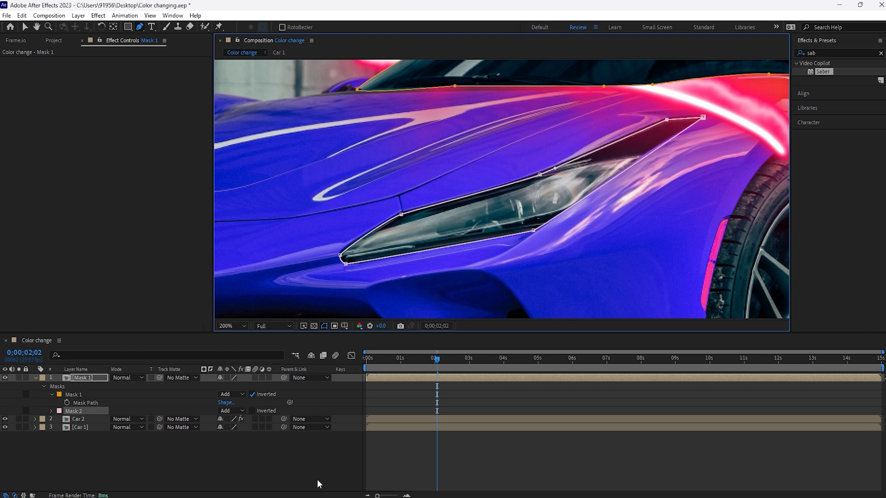
# - Set the headlight mask's mode to Subtract, with the time at 0;00;01;05 where the glow crosses the headlight
pyautogui.click(87, 409)
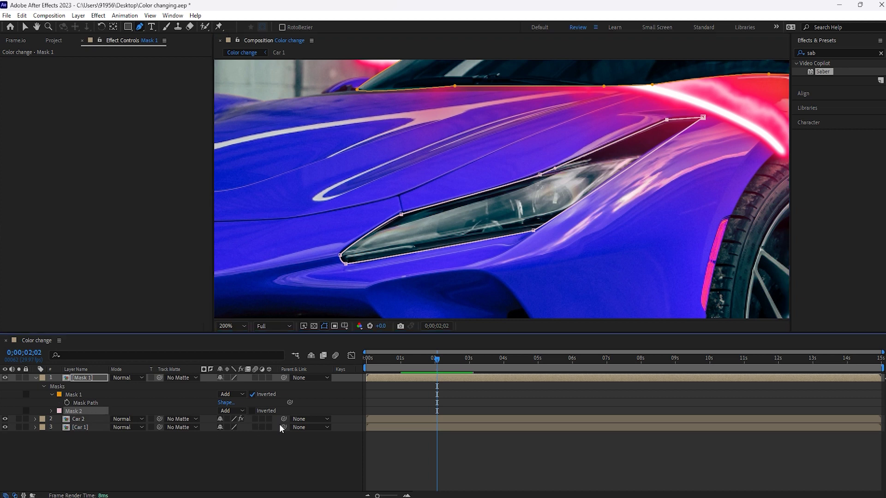
pyautogui.click(231, 410)
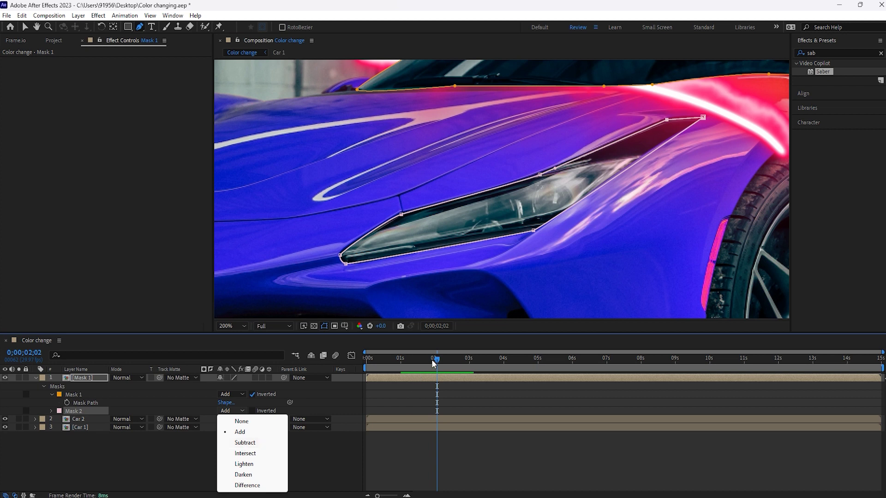
pyautogui.click(431, 360)
pyautogui.moveTo(431, 360); pyautogui.dragTo(404, 360)
pyautogui.click(231, 411)
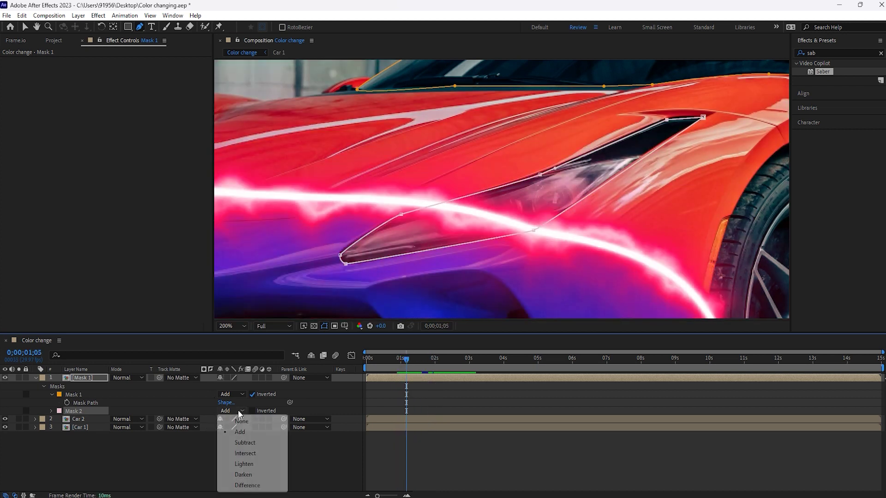
pyautogui.click(240, 443)
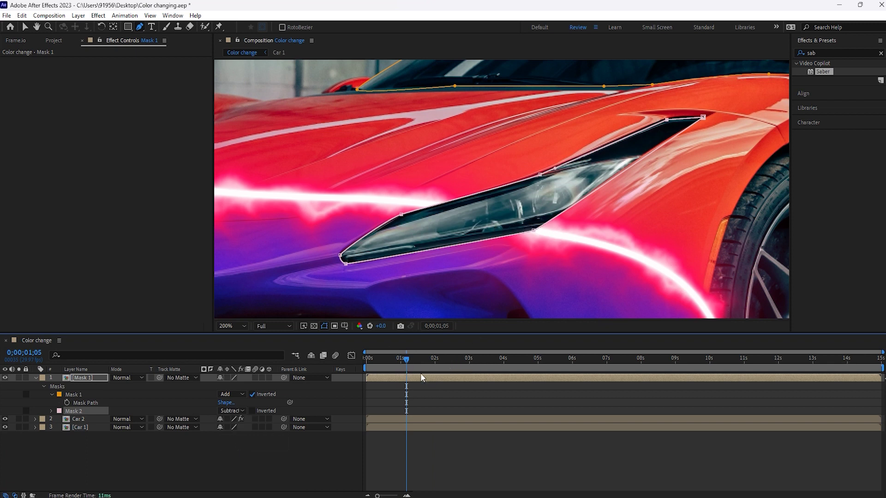
# - Scrub through the fitted composition and examine the glow around the headlight, windshield and side window up close
pyautogui.moveTo(406, 361); pyautogui.dragTo(404, 359)
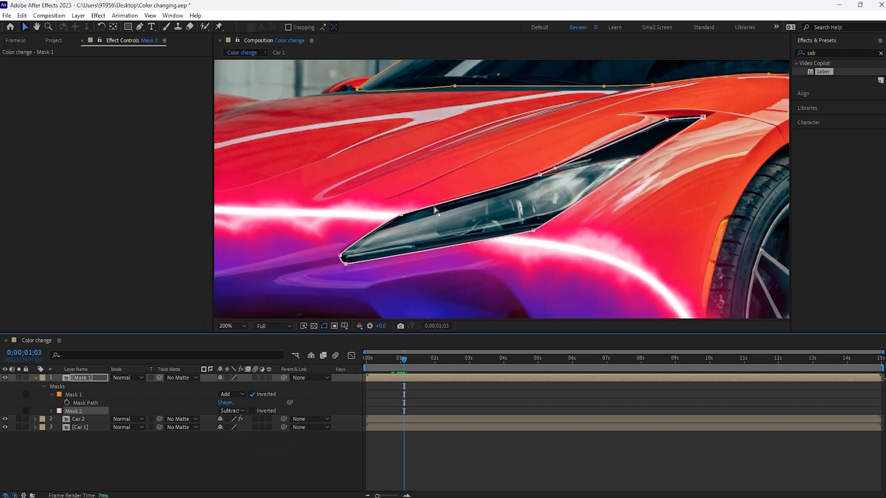
pyautogui.click(233, 326)
pyautogui.click(232, 154)
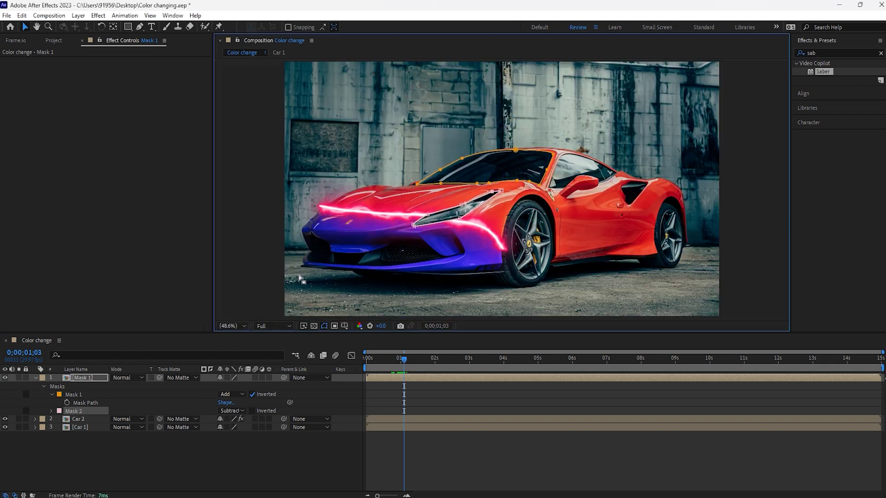
pyautogui.moveTo(403, 364); pyautogui.dragTo(463, 368)
pyautogui.scroll(4, 529, 187)
pyautogui.click(421, 361)
pyautogui.press(',')
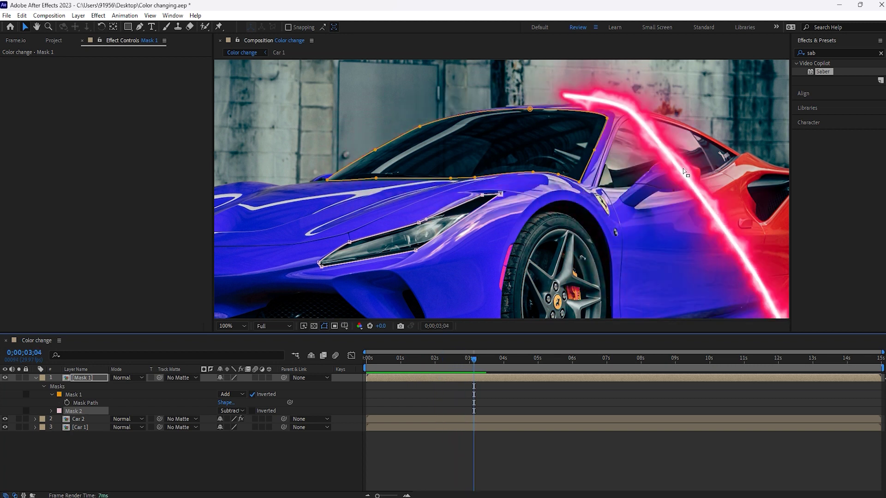
pyautogui.press('h')
pyautogui.moveTo(713, 158); pyautogui.dragTo(654, 175)
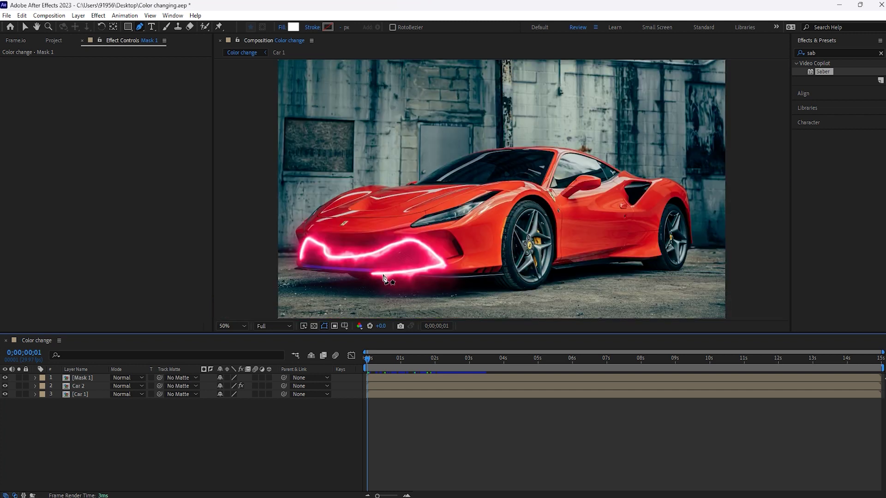
# - Pre-compose the Mask 1 layer, moving all attributes into the new composition, with the time at 0;00;03;00
pyautogui.press('v')
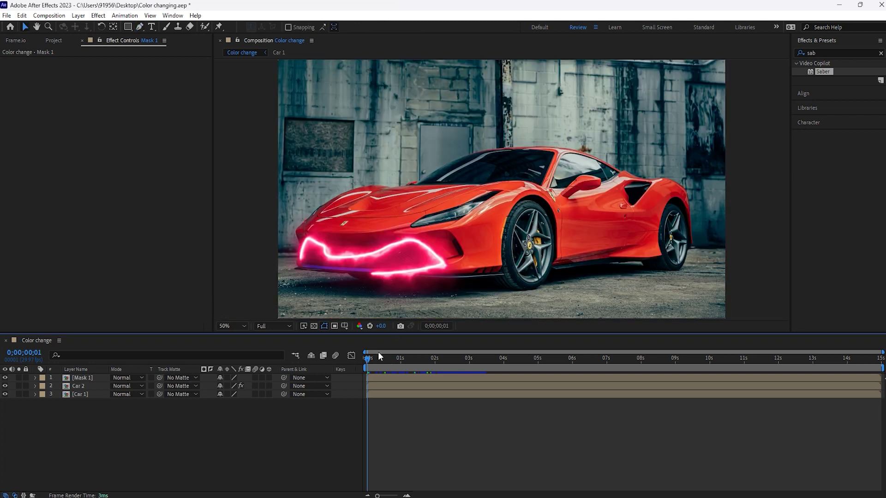
pyautogui.moveTo(370, 358); pyautogui.dragTo(470, 359)
pyautogui.scroll(1, 464, 237)
pyautogui.click(83, 379)
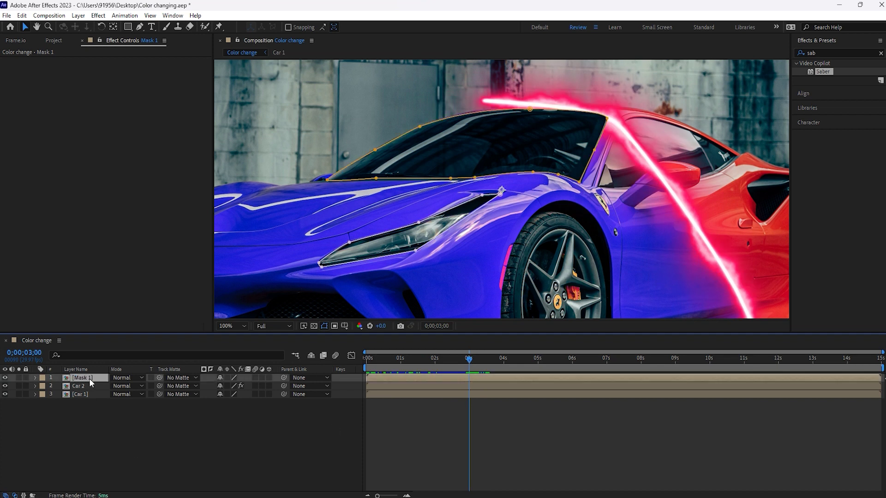
pyautogui.rightClick(88, 379)
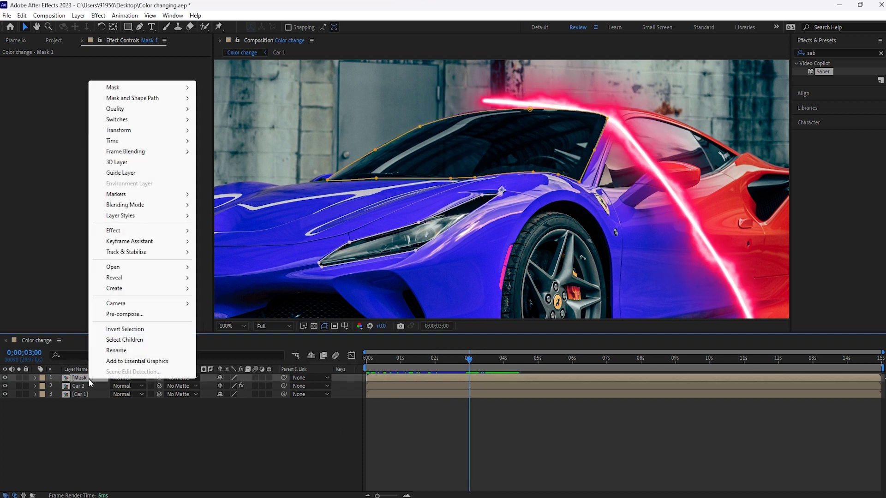
pyautogui.click(139, 313)
pyautogui.click(387, 259)
pyautogui.click(468, 317)
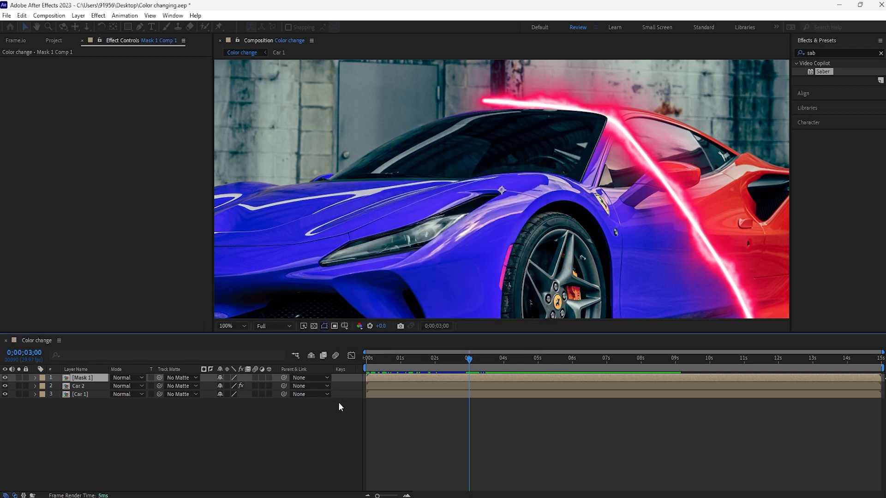
pyautogui.click(117, 432)
# - Draw a closed Pen mask around the side window on the pre-composed mask layer, with the time at 0;00;03;02
pyautogui.click(86, 377)
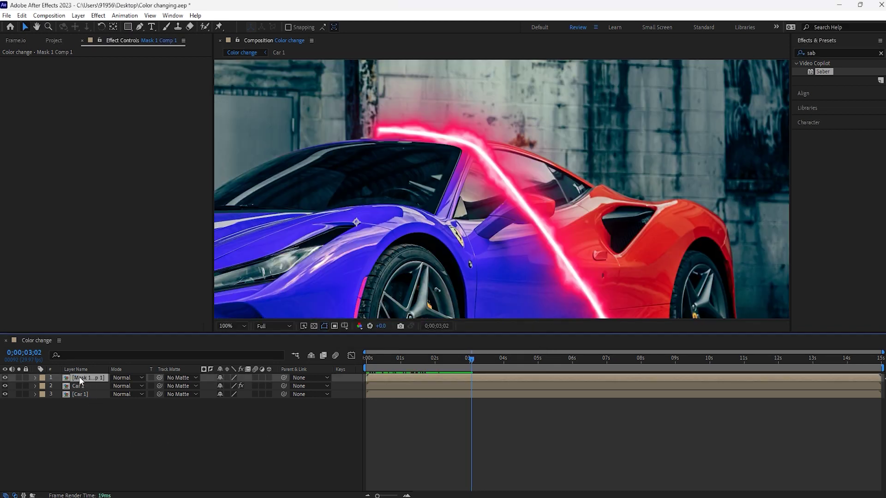
pyautogui.scroll(2, 482, 191)
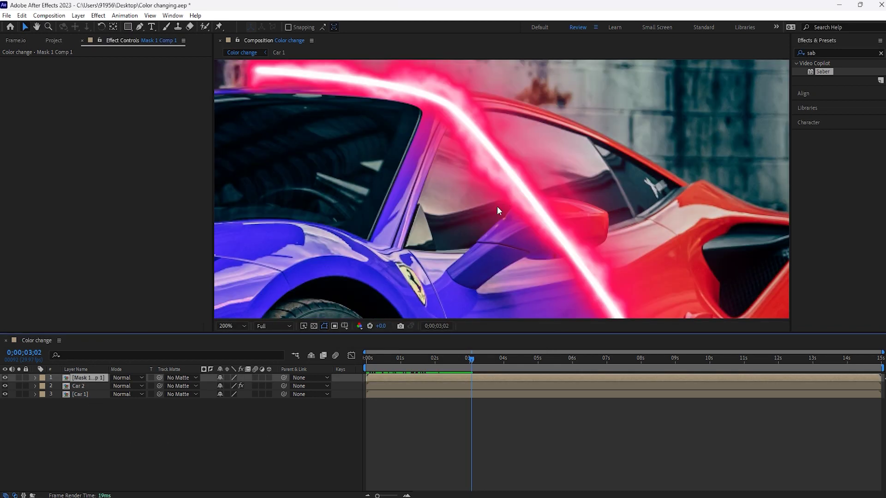
pyautogui.press('g')
pyautogui.click(404, 248)
pyautogui.click(466, 252)
pyautogui.click(522, 195)
pyautogui.click(605, 210)
pyautogui.click(609, 225)
pyautogui.click(684, 188)
pyautogui.click(572, 131)
pyautogui.doubleClick(463, 113)
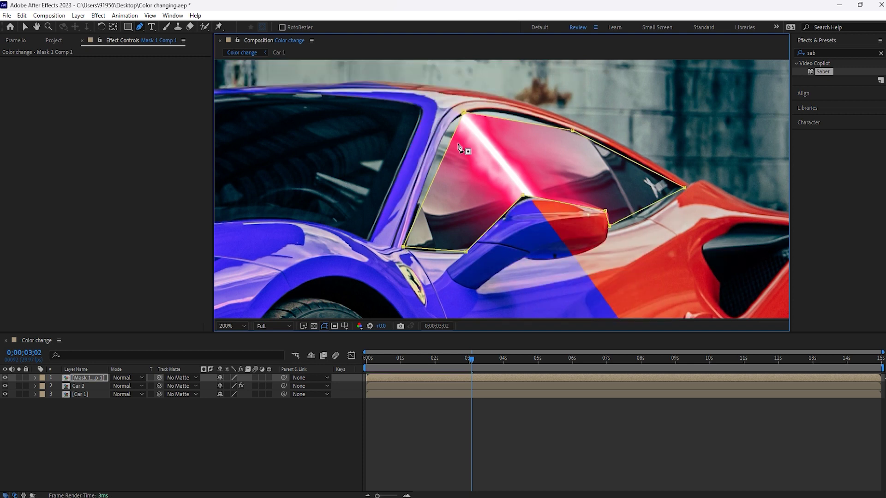
# - Adjust the side-window mask's points and curves to the roofline, mirror and lower edge of the glass
pyautogui.moveTo(464, 112); pyautogui.dragTo(489, 109)
pyautogui.moveTo(572, 130); pyautogui.dragTo(629, 157)
pyautogui.moveTo(684, 188); pyautogui.dragTo(679, 186)
pyautogui.moveTo(609, 226); pyautogui.dragTo(610, 233)
pyautogui.moveTo(605, 211); pyautogui.dragTo(606, 209)
pyautogui.moveTo(523, 195); pyautogui.dragTo(525, 197)
pyautogui.moveTo(466, 251); pyautogui.dragTo(477, 248)
pyautogui.moveTo(463, 111); pyautogui.dragTo(481, 108)
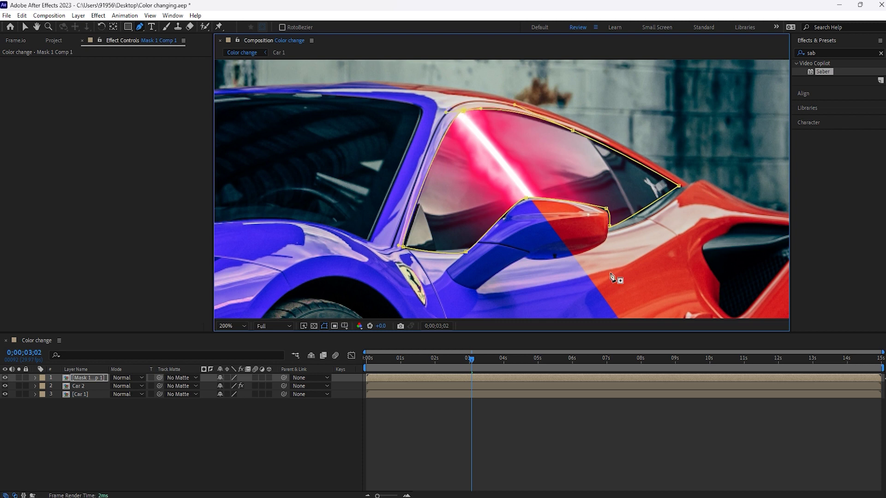
# - Invert the side-window mask, return to 0;00;00;00 and fit the composition in the view
pyautogui.click(79, 377)
pyautogui.press('m')
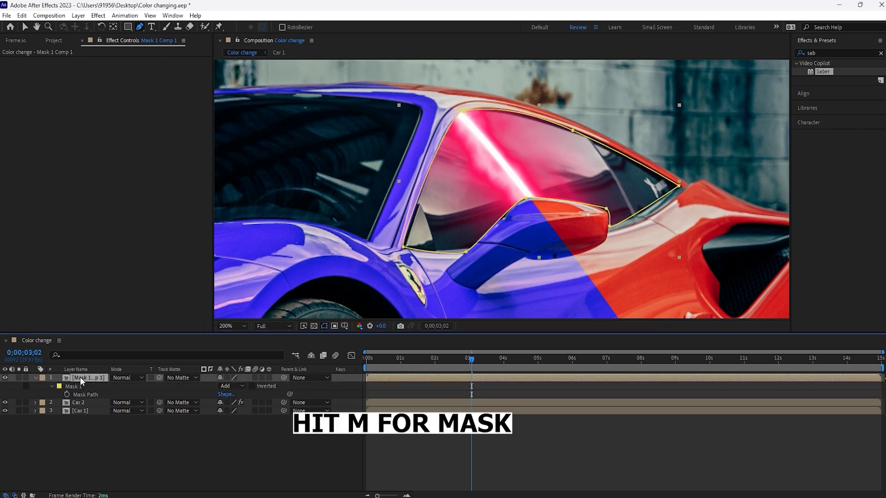
pyautogui.click(252, 386)
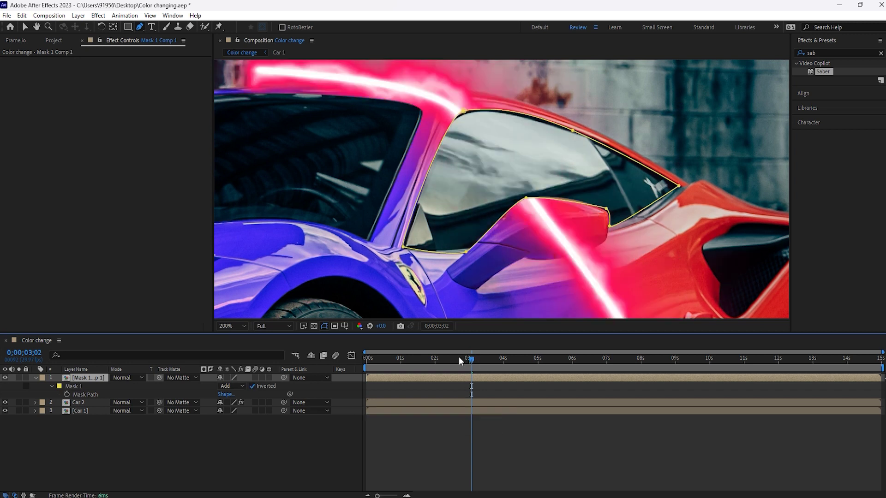
pyautogui.moveTo(405, 359); pyautogui.dragTo(352, 358)
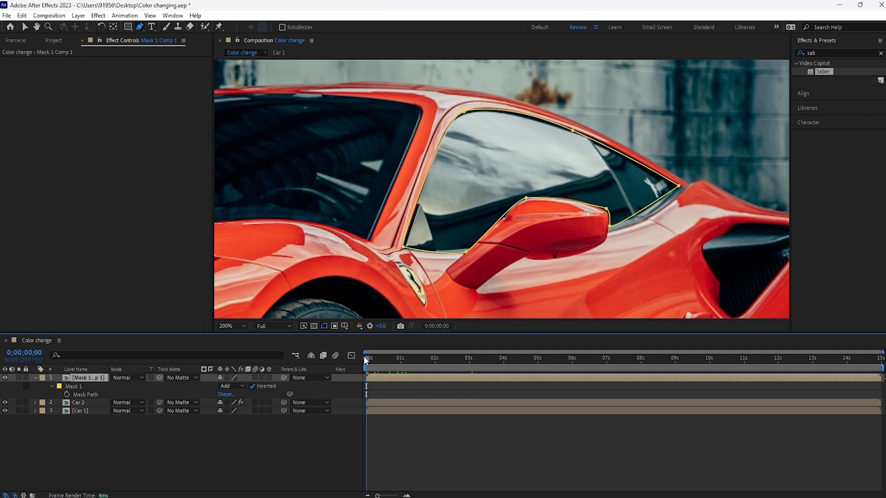
pyautogui.click(220, 324)
pyautogui.click(233, 162)
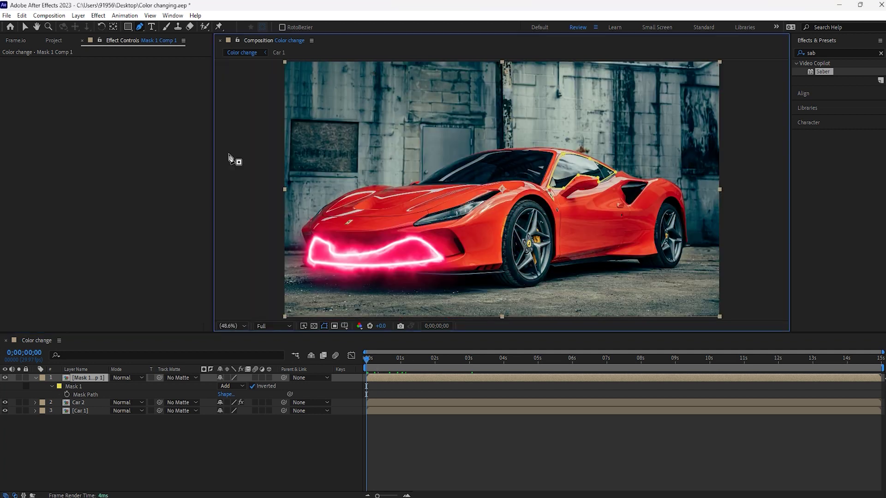
# - Move the time to 0;00;03;15, where the glow crosses the side air intake, and hide the pre-composed mask layer
pyautogui.moveTo(367, 362); pyautogui.dragTo(488, 365)
pyautogui.scroll(3, 687, 174)
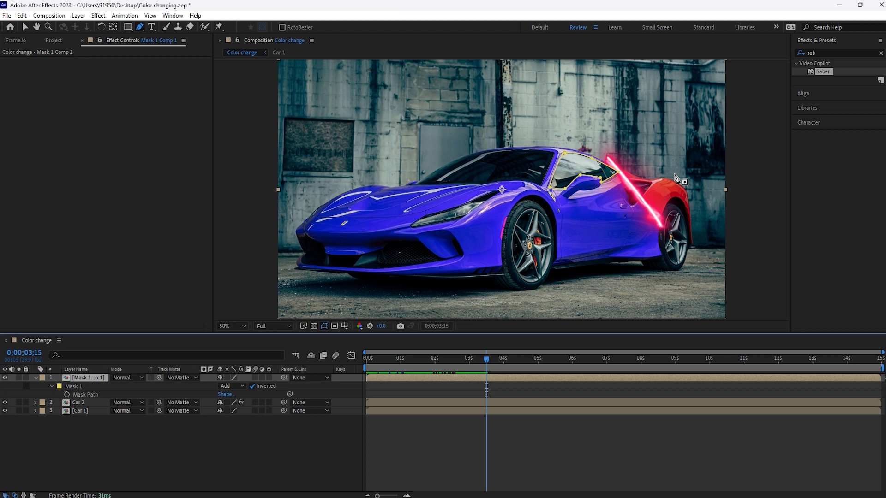
pyautogui.press('space')
pyautogui.moveTo(725, 169); pyautogui.dragTo(470, 138)
pyautogui.press('v')
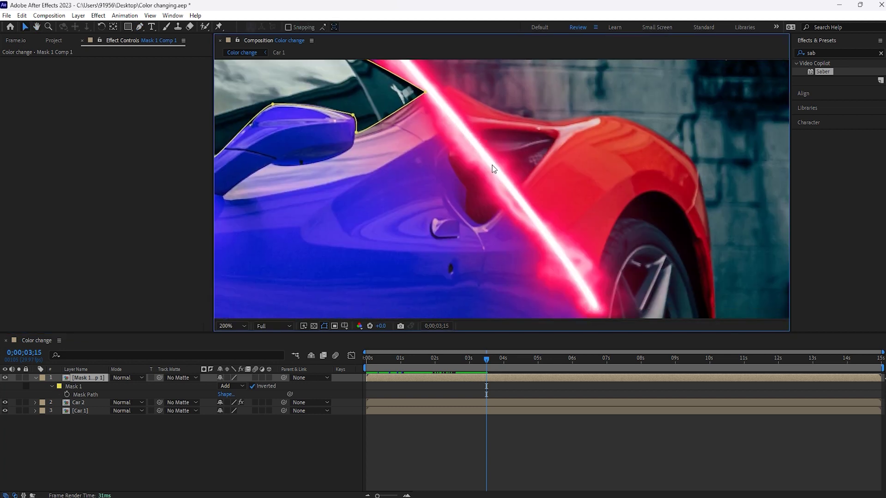
pyautogui.press('g')
pyautogui.click(5, 378)
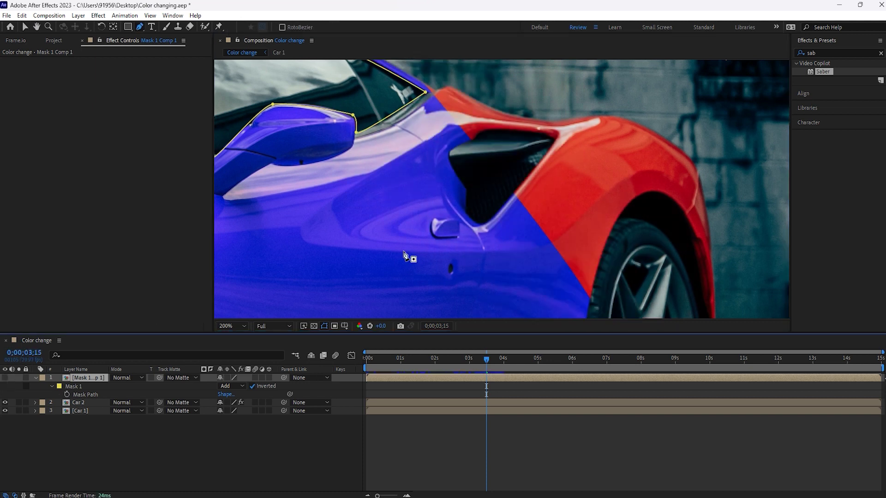
# - Draw a closed Pen mask around the air intake behind the door on the pre-composed mask layer
pyautogui.click(468, 189)
pyautogui.click(465, 210)
pyautogui.click(482, 224)
pyautogui.click(555, 139)
pyautogui.click(544, 132)
pyautogui.click(485, 131)
pyautogui.click(473, 140)
pyautogui.click(450, 151)
pyautogui.click(450, 162)
pyautogui.click(469, 189)
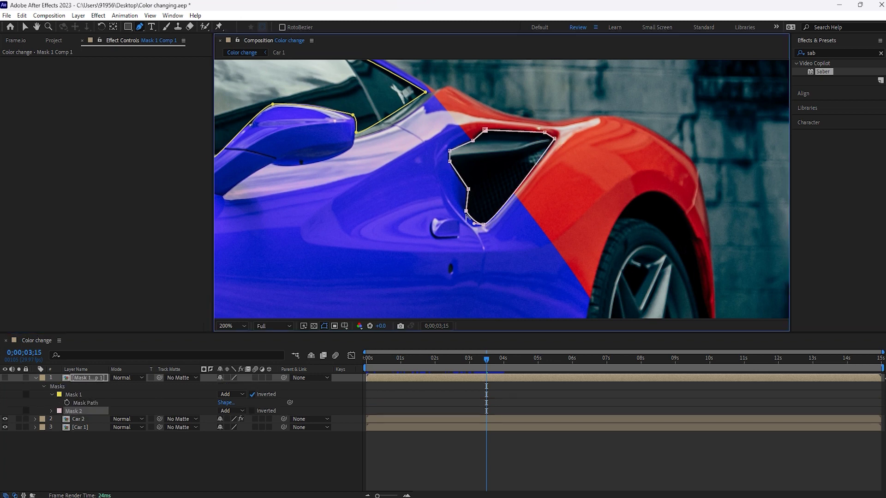
# - Refine the air-intake mask's points and curves to follow the opening's edge
pyautogui.moveTo(450, 151); pyautogui.dragTo(472, 139)
pyautogui.moveTo(485, 130); pyautogui.dragTo(476, 131)
pyautogui.moveTo(544, 132)
pyautogui.mouseDown()
pyautogui.moveTo(533, 130)
pyautogui.moveTo(560, 138)
pyautogui.mouseUp()
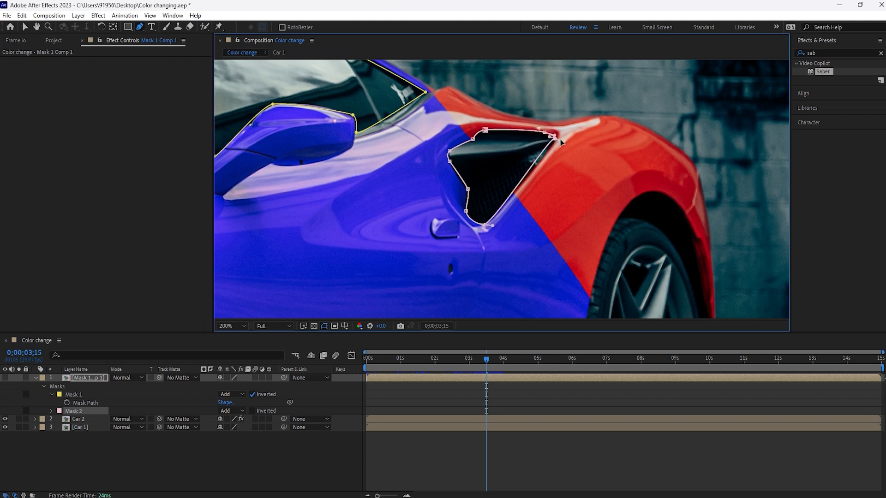
pyautogui.click(470, 199)
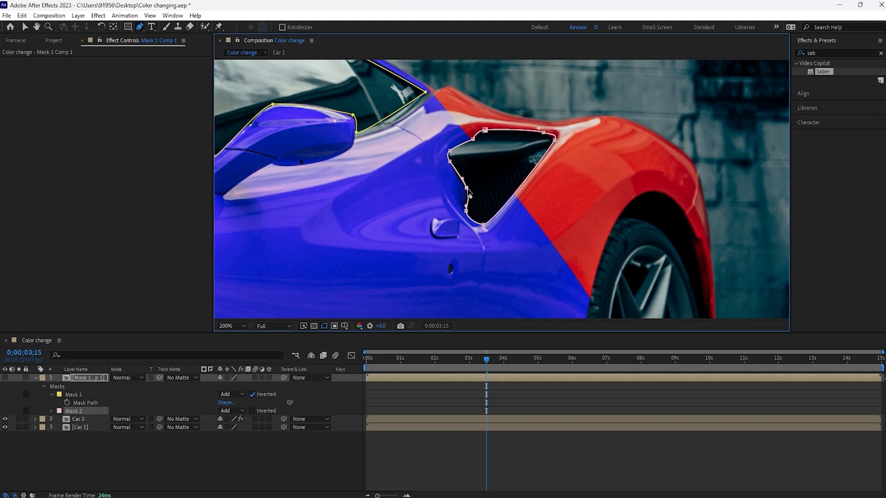
pyautogui.moveTo(468, 145); pyautogui.dragTo(465, 150)
# - Set the air-intake mask's mode to Subtract and scrub to 0;00;03;20 to check the glow around the opening
pyautogui.moveTo(443, 359); pyautogui.dragTo(400, 369)
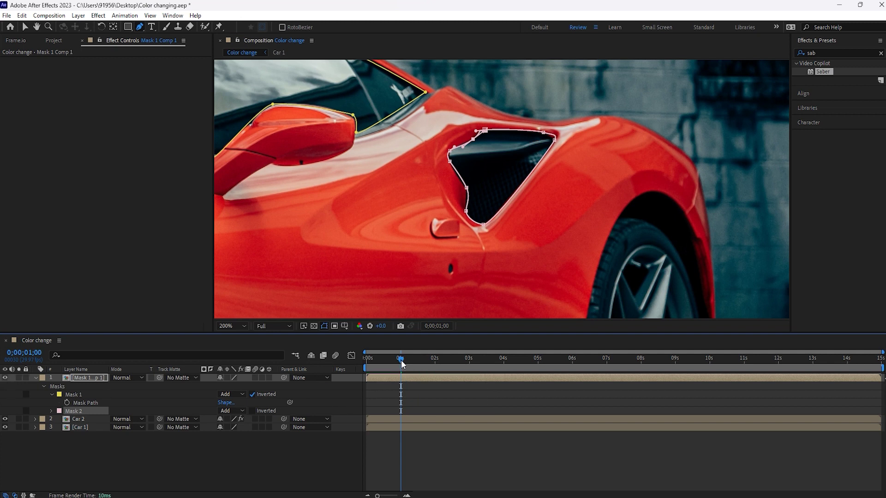
pyautogui.moveTo(400, 363); pyautogui.dragTo(485, 366)
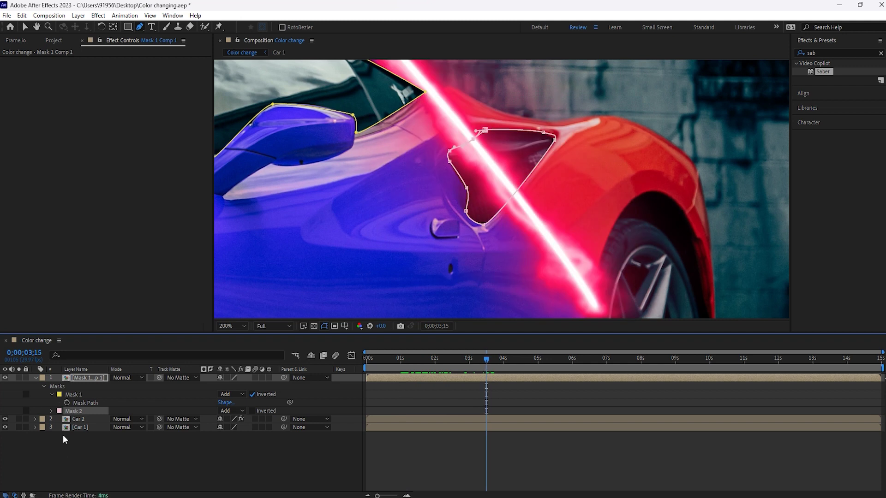
pyautogui.click(242, 411)
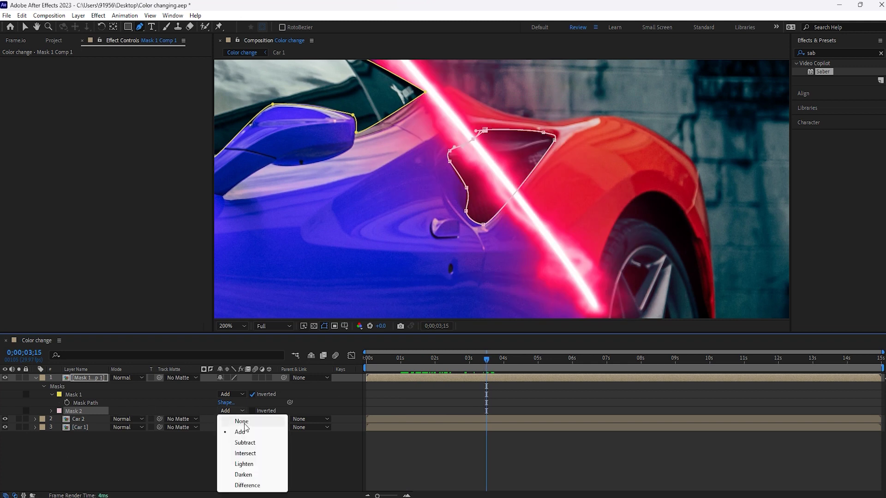
pyautogui.click(244, 443)
pyautogui.moveTo(393, 361); pyautogui.dragTo(492, 350)
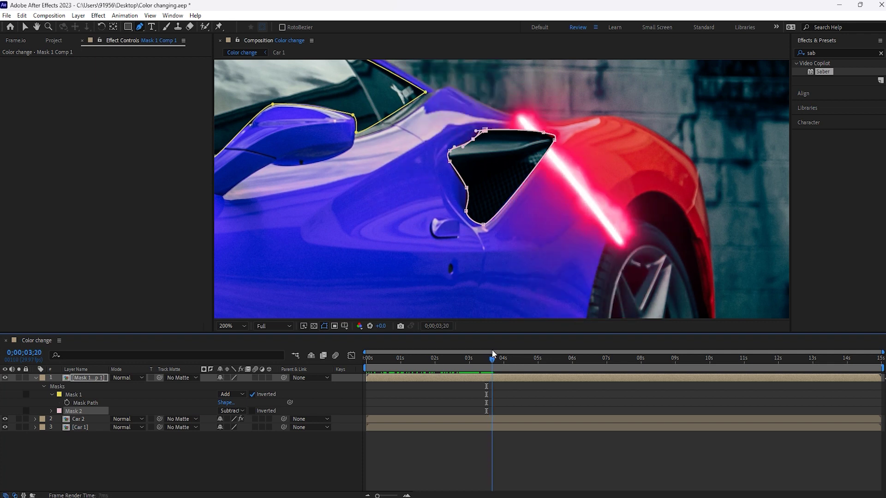
pyautogui.scroll(-1, 635, 180)
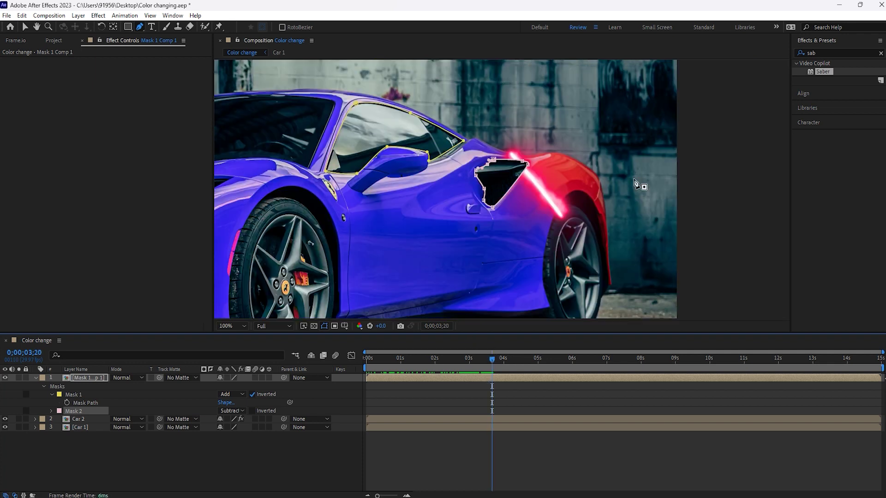
pyautogui.scroll(-1, 635, 187)
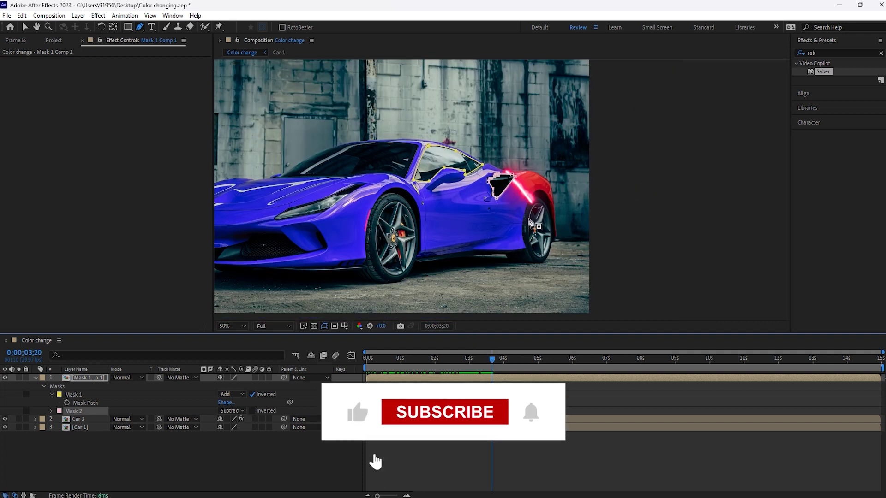
# - Pre-compose the top masked glow layer as "Car body mask", moving all attributes into the new composition
pyautogui.click(35, 378)
pyautogui.rightClick(87, 377)
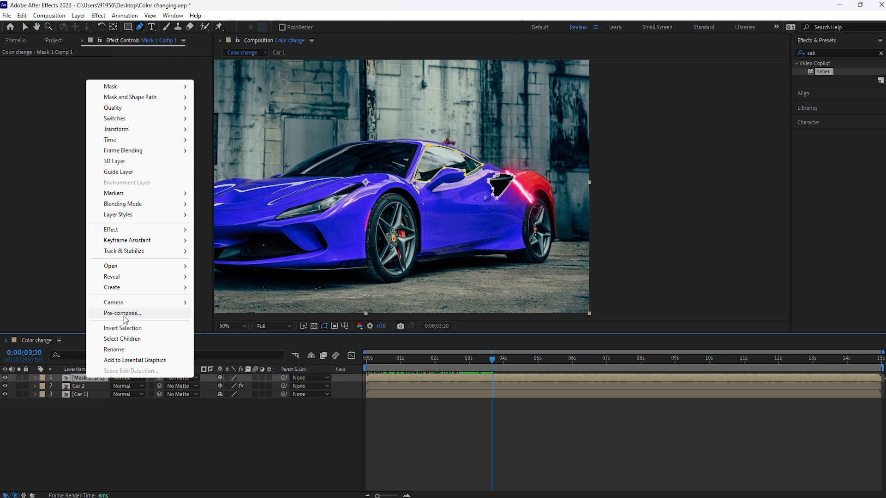
pyautogui.click(124, 315)
pyautogui.write('Car Body MAsk')
pyautogui.press('BackSpace')
pyautogui.press('BackSpace')
pyautogui.press('BackSpace')
pyautogui.press('BackSpace')
pyautogui.press('BackSpace')
pyautogui.press('BackSpace')
pyautogui.press('BackSpace')
pyautogui.press('BackSpace')
pyautogui.write('body mas')
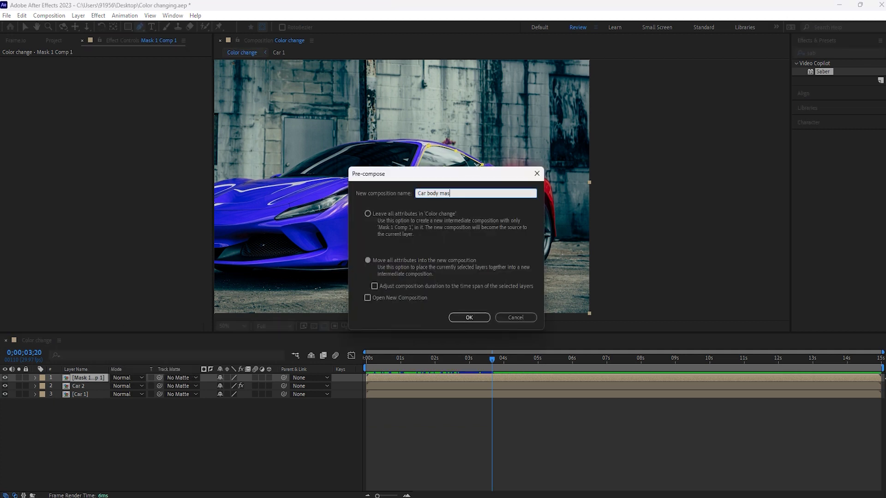
pyautogui.write('k')
pyautogui.press('Return')
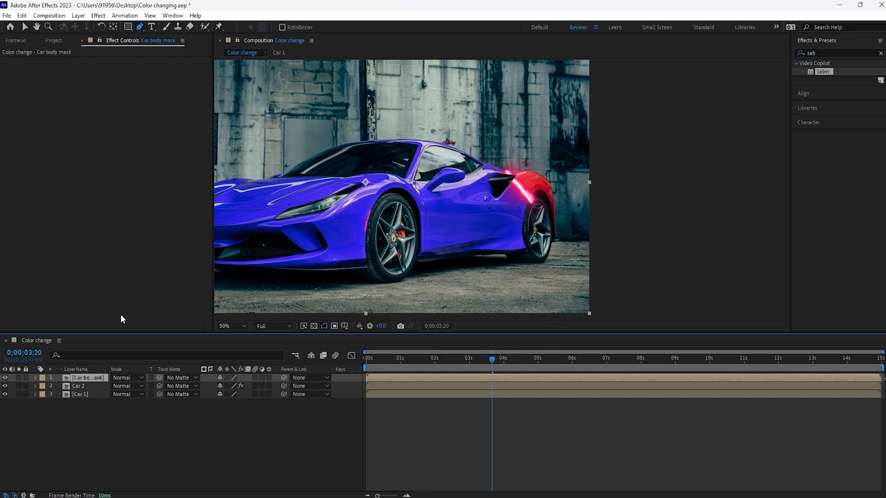
# - Return to 0;00;00;00 and hide the Car body mask layer so the front bumper can be traced
pyautogui.moveTo(368, 358); pyautogui.dragTo(367, 380)
pyautogui.click(242, 325)
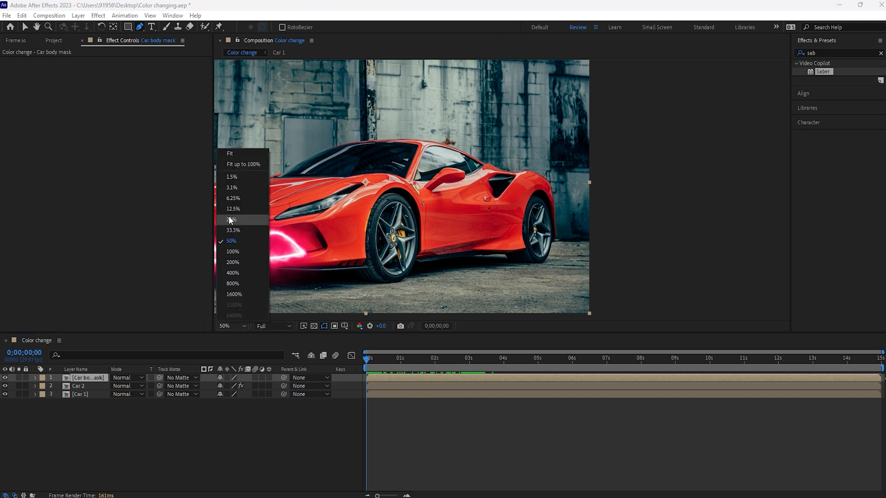
pyautogui.click(228, 153)
pyautogui.scroll(2, 379, 284)
pyautogui.press('h')
pyautogui.moveTo(349, 270); pyautogui.dragTo(516, 111)
pyautogui.moveTo(442, 195); pyautogui.dragTo(461, 225)
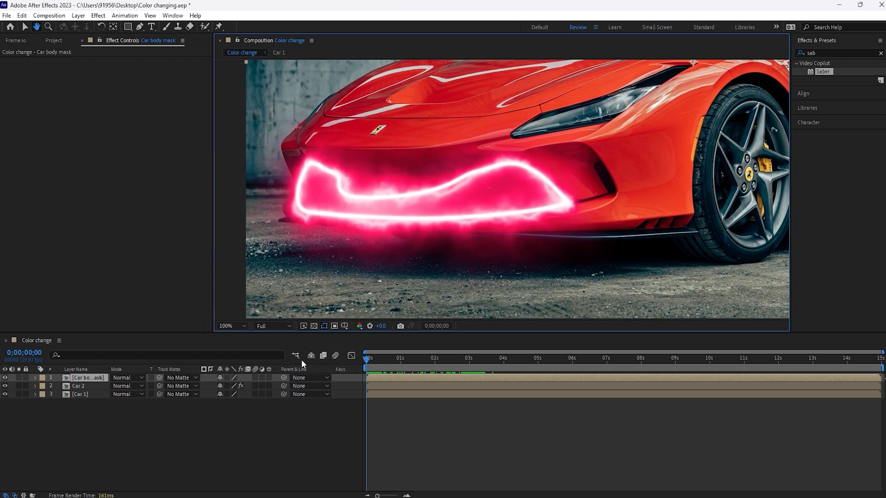
pyautogui.press('v')
pyautogui.click(5, 379)
pyautogui.press('g')
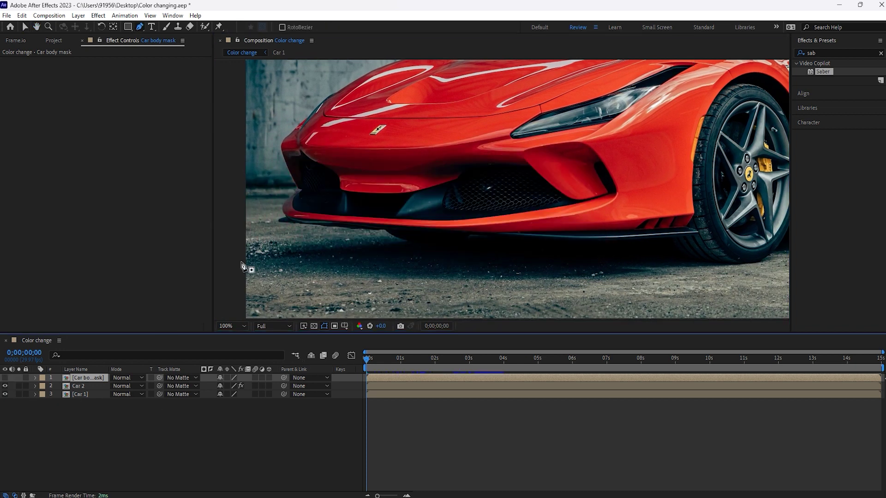
# - Start a Pen mask on the Car body mask layer along the front bumper's lower edge to the front wheel
pyautogui.click(278, 222)
pyautogui.click(696, 233)
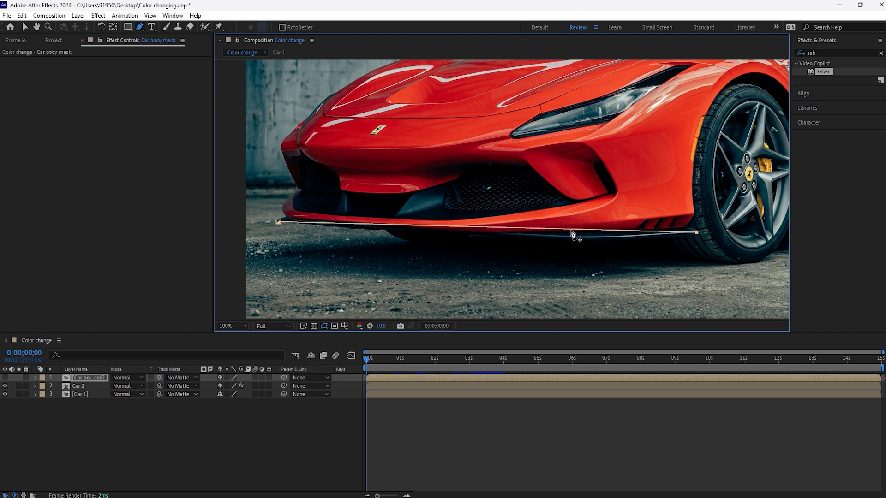
pyautogui.moveTo(573, 230); pyautogui.dragTo(574, 238)
pyautogui.click(696, 232)
# - Continue the body mask path up the front edge of the front wheel arch to its top
pyautogui.click(686, 226)
pyautogui.click(694, 215)
pyautogui.click(705, 118)
pyautogui.hotkey('ctrl', 'z')
pyautogui.click(693, 181)
pyautogui.click(694, 160)
pyautogui.click(698, 142)
pyautogui.click(703, 121)
pyautogui.click(714, 100)
pyautogui.click(725, 85)
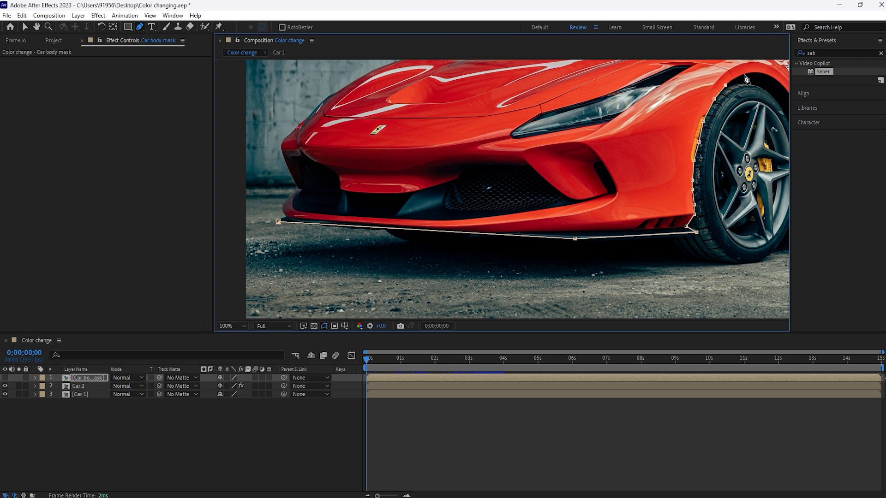
pyautogui.click(743, 75)
# - Continue the body mask path down the rear edge of the front wheel arch to the side sill
pyautogui.click(418, 169)
pyautogui.click(421, 193)
pyautogui.click(423, 222)
pyautogui.click(423, 252)
pyautogui.click(424, 291)
pyautogui.click(426, 299)
# - Extend the body mask path along the front half of the side sill's lower edge
pyautogui.moveTo(481, 257); pyautogui.dragTo(518, 138)
pyautogui.click(468, 245)
pyautogui.click(531, 233)
pyautogui.click(605, 222)
pyautogui.click(673, 214)
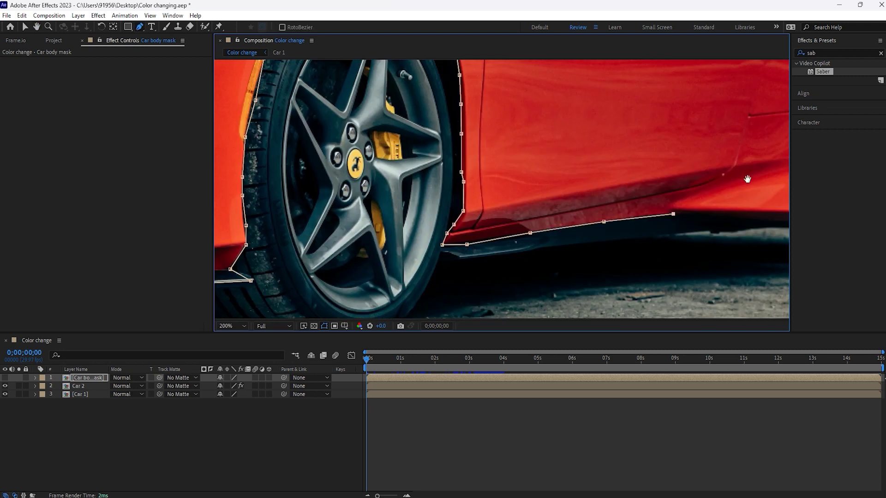
pyautogui.moveTo(747, 179); pyautogui.dragTo(493, 200)
pyautogui.click(440, 238)
pyautogui.click(491, 242)
pyautogui.click(529, 243)
pyautogui.click(583, 233)
pyautogui.hotkey('ctrl', 'z')
pyautogui.hotkey('ctrl', 'z')
pyautogui.hotkey('ctrl', 'z')
pyautogui.hotkey('ctrl', 'z')
pyautogui.hotkey('ctrl', 'z')
pyautogui.hotkey('ctrl', 'z')
# - Extend the body mask path along the rear half of the side sill to the rear wheel
pyautogui.click(436, 231)
pyautogui.click(495, 232)
pyautogui.click(557, 231)
pyautogui.click(585, 230)
pyautogui.click(628, 225)
# - Continue the body mask path up the front edge of the rear wheel arch
pyautogui.click(630, 218)
pyautogui.click(620, 185)
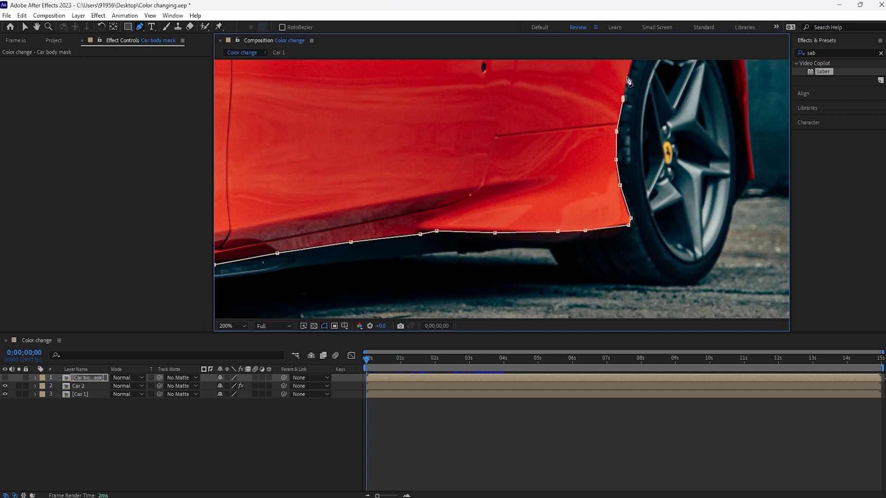
pyautogui.click(628, 75)
pyautogui.moveTo(628, 75); pyautogui.dragTo(485, 261)
# - Carry the body mask path around the top of the rear wheel arch and down its rear edge
pyautogui.click(499, 221)
pyautogui.click(506, 203)
pyautogui.click(515, 192)
pyautogui.click(524, 183)
pyautogui.click(536, 177)
pyautogui.click(552, 176)
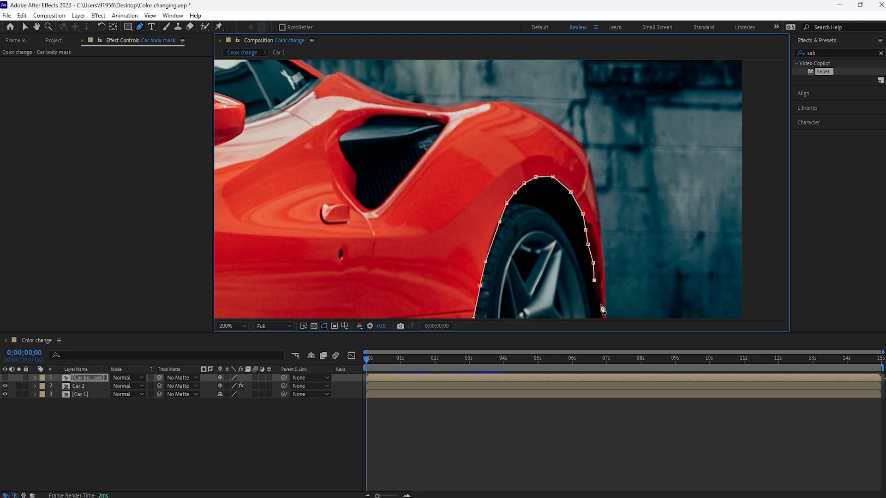
pyautogui.click(600, 305)
# - Extend the body mask path back up the outer edge of the rear bumper beside the wall
pyautogui.moveTo(608, 240); pyautogui.dragTo(568, 124)
pyautogui.click(563, 208)
pyautogui.click(568, 203)
pyautogui.click(566, 172)
pyautogui.click(565, 145)
pyautogui.click(561, 115)
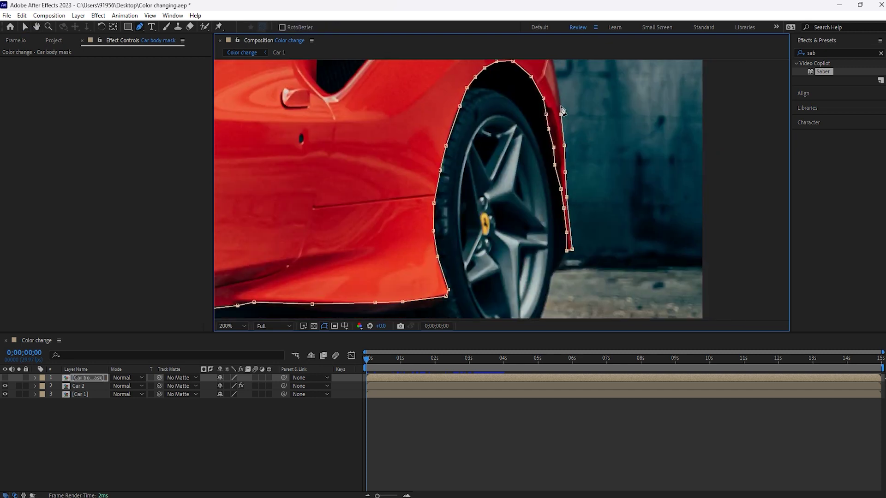
pyautogui.click(560, 88)
# - Curve the body mask path over the outer shoulder of the rear fender
pyautogui.moveTo(560, 89); pyautogui.dragTo(541, 235)
pyautogui.moveTo(524, 174); pyautogui.dragTo(526, 172)
pyautogui.moveTo(531, 185); pyautogui.dragTo(528, 184)
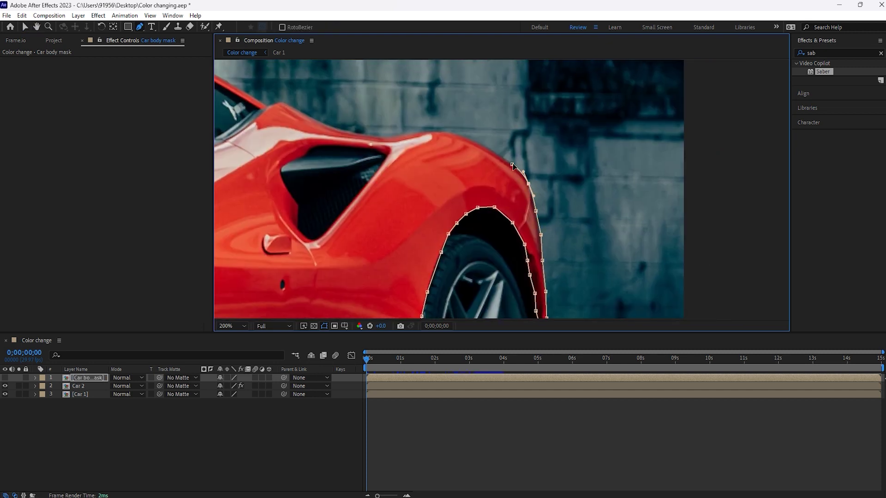
pyautogui.click(464, 138)
pyautogui.moveTo(469, 140); pyautogui.dragTo(489, 146)
# - Extend the body mask path with curved points along the rear deck to the base of the roof
pyautogui.moveTo(430, 131); pyautogui.dragTo(427, 131)
pyautogui.click(282, 101)
pyautogui.moveTo(359, 133); pyautogui.dragTo(511, 201)
pyautogui.click(267, 105)
pyautogui.press('m')
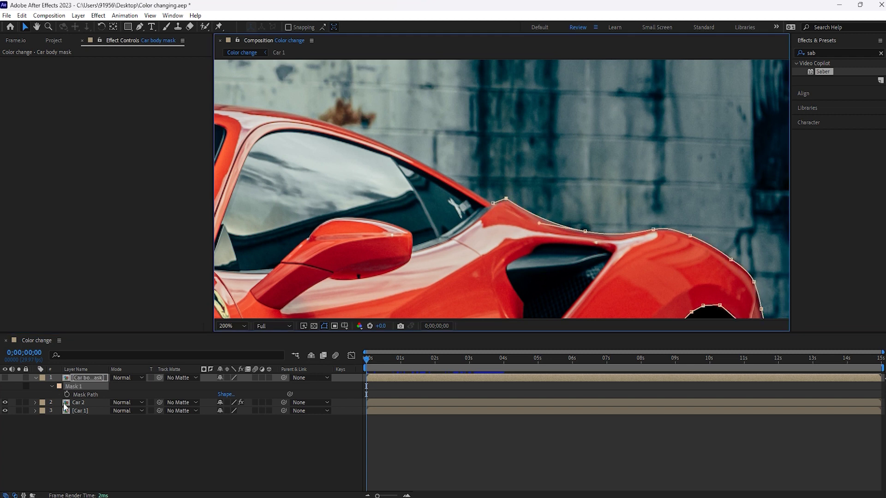
pyautogui.hotkey('ctrl', 'z')
pyautogui.press('g')
# - Continue the body mask path along the rear roofline above the side windows
pyautogui.click(493, 202)
pyautogui.click(446, 177)
pyautogui.click(365, 137)
pyautogui.click(296, 114)
pyautogui.click(225, 104)
# - Continue the body mask path along the front part of the roof to the top of the windshield
pyautogui.moveTo(288, 152); pyautogui.dragTo(604, 183)
pyautogui.press('v')
pyautogui.press('g')
pyautogui.click(474, 135)
pyautogui.click(444, 136)
pyautogui.click(345, 140)
pyautogui.click(257, 152)
# - Extend the body mask path down the windshield's far edge and around the far side mirror
pyautogui.moveTo(228, 162); pyautogui.dragTo(494, 133)
pyautogui.click(477, 136)
pyautogui.click(442, 149)
pyautogui.click(364, 184)
pyautogui.click(260, 246)
pyautogui.click(245, 247)
pyautogui.click(236, 249)
pyautogui.click(224, 255)
pyautogui.click(215, 261)
# - Trace the body mask path along the hood's upper contour down to the far headlight
pyautogui.moveTo(293, 269); pyautogui.dragTo(691, 180)
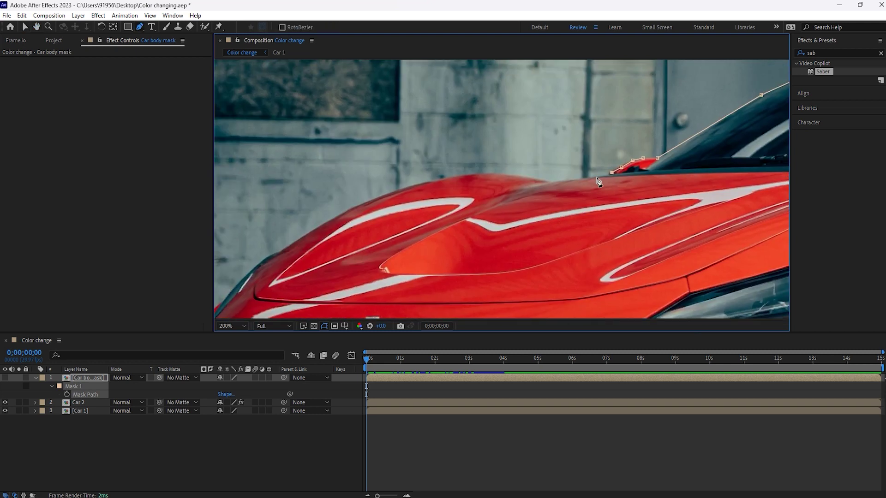
pyautogui.click(494, 174)
pyautogui.click(477, 173)
pyautogui.click(459, 175)
pyautogui.click(435, 181)
pyautogui.click(427, 181)
pyautogui.click(352, 207)
pyautogui.click(316, 227)
pyautogui.click(279, 252)
pyautogui.click(268, 256)
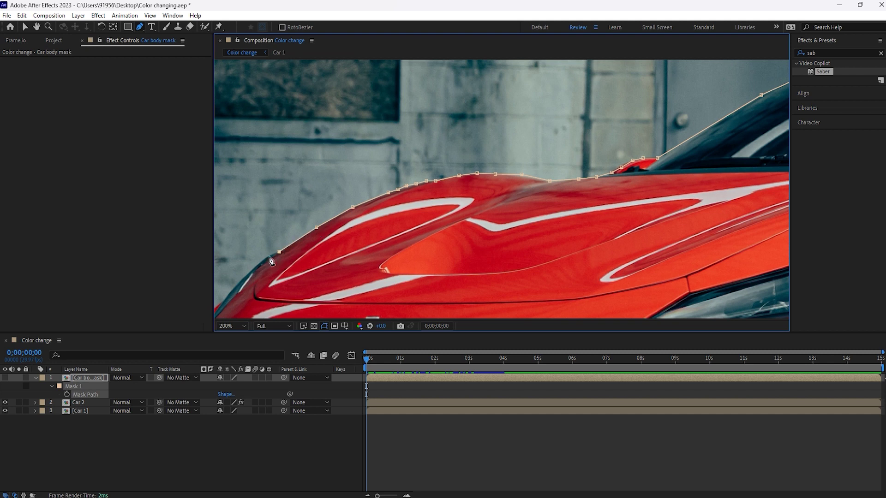
# - Extend the body mask path past the far headlight to the front corner of the nose
pyautogui.moveTo(269, 255); pyautogui.dragTo(399, 152)
pyautogui.click(384, 165)
pyautogui.click(371, 177)
pyautogui.click(352, 199)
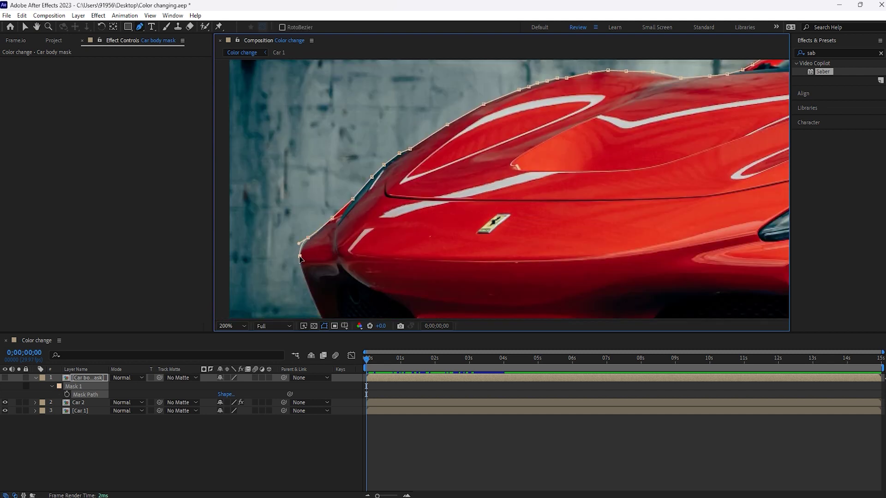
# - Trace the body mask path down the front bumper's outer edge to the splitter
pyautogui.moveTo(308, 290); pyautogui.dragTo(331, 152)
pyautogui.click(367, 230)
pyautogui.click(373, 232)
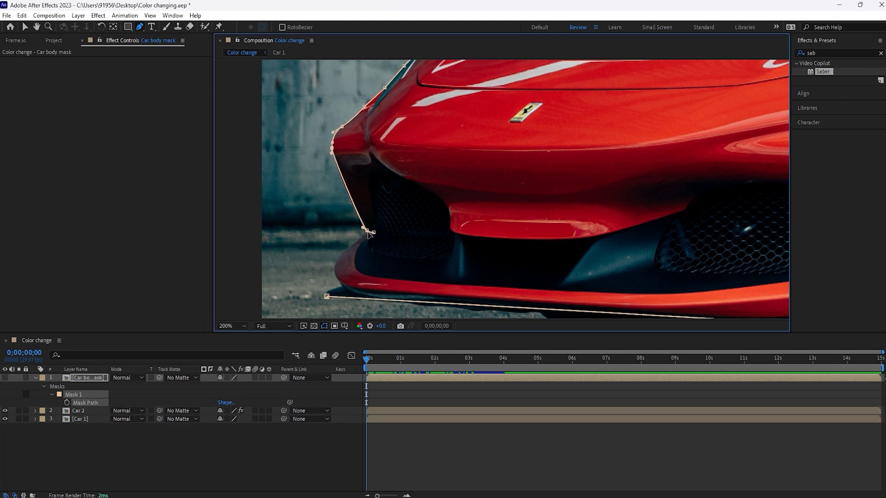
pyautogui.click(361, 239)
pyautogui.click(339, 256)
pyautogui.click(341, 287)
# - Close the body mask path at the splitter's front tip and adjust the points along the bumper's outer corner
pyautogui.moveTo(562, 245); pyautogui.dragTo(512, 160)
pyautogui.click(275, 211)
pyautogui.moveTo(323, 148); pyautogui.dragTo(318, 150)
pyautogui.moveTo(284, 189); pyautogui.dragTo(284, 175)
pyautogui.moveTo(290, 201); pyautogui.dragTo(283, 219)
# - Check the closed body mask around the car and fine-tune its points along the front splitter's lower edge
pyautogui.press('space')
pyautogui.moveTo(417, 101); pyautogui.dragTo(415, 207)
pyautogui.moveTo(449, 123); pyautogui.dragTo(362, 214)
pyautogui.moveTo(531, 134); pyautogui.dragTo(455, 175)
pyautogui.click(232, 325)
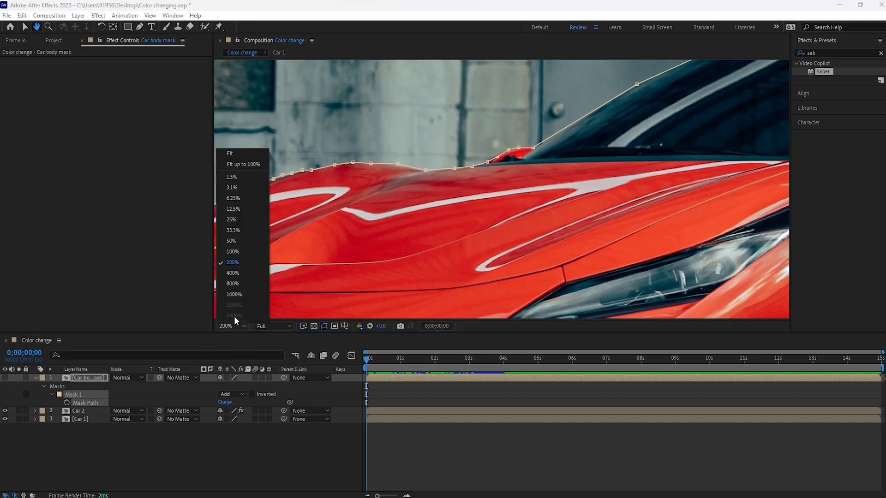
pyautogui.click(230, 152)
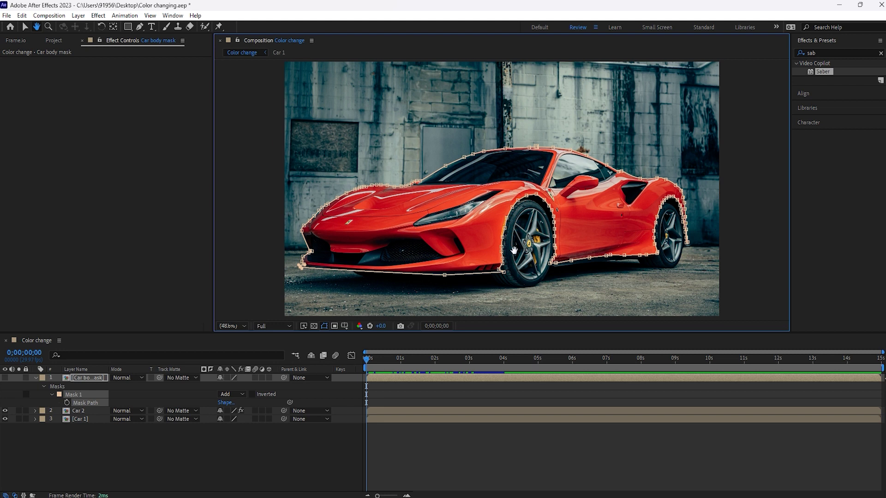
pyautogui.scroll(3, 514, 249)
pyautogui.moveTo(444, 285); pyautogui.dragTo(438, 231)
pyautogui.press('v')
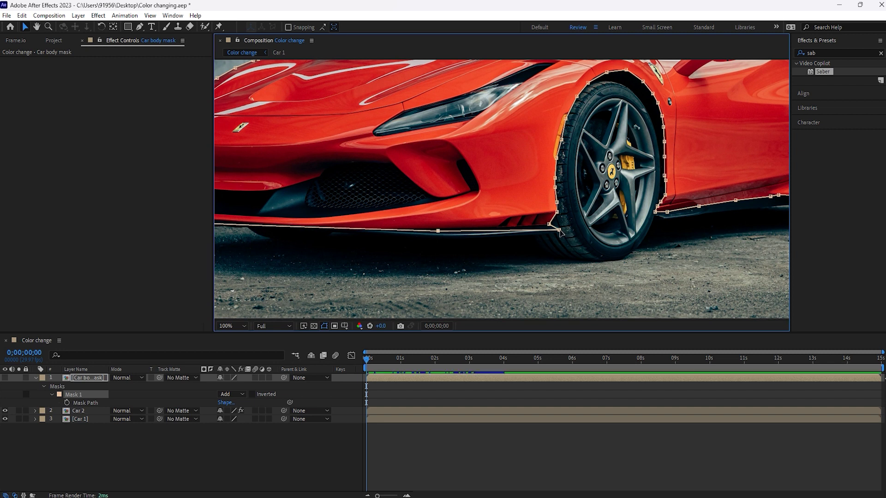
pyautogui.press('h')
pyautogui.moveTo(363, 185); pyautogui.dragTo(489, 200)
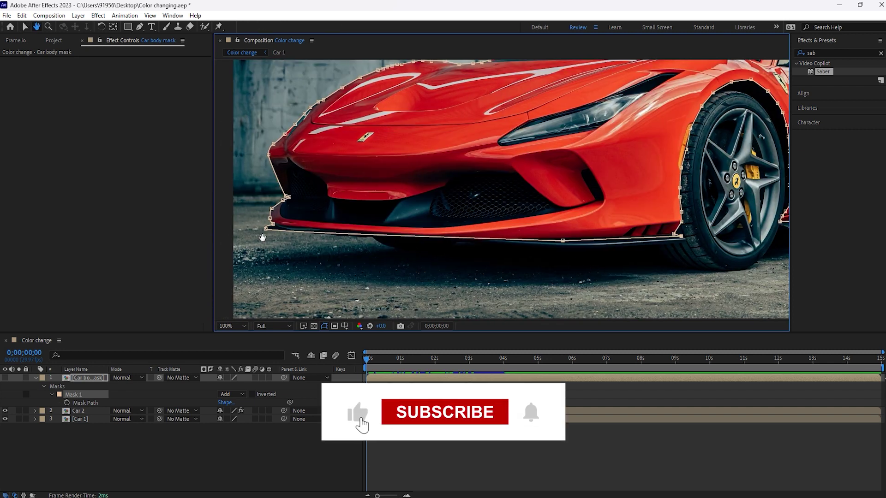
pyautogui.press('v')
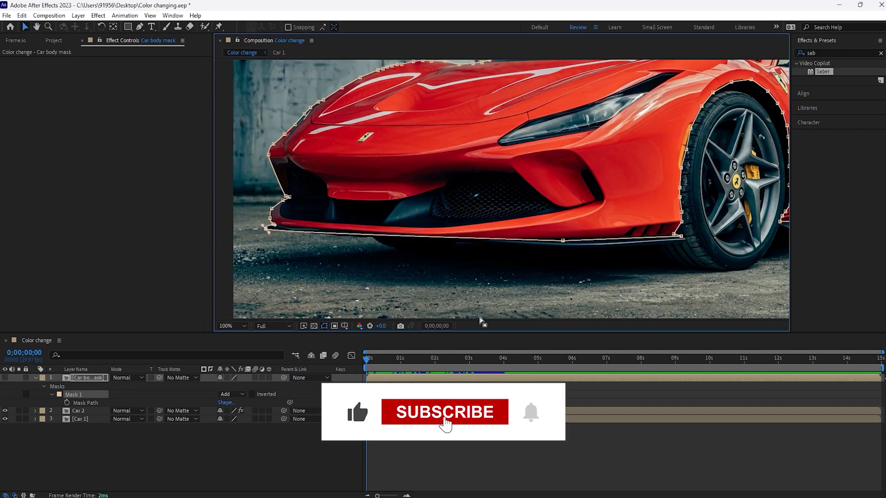
pyautogui.click(233, 326)
pyautogui.click(244, 154)
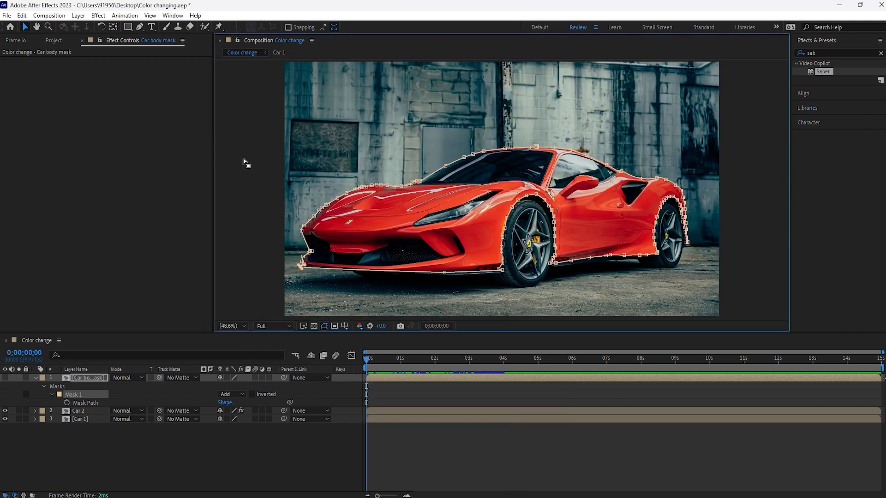
# - Make the Car body mask layer visible and play the color-change animation in an enlarged composition view
pyautogui.click(5, 378)
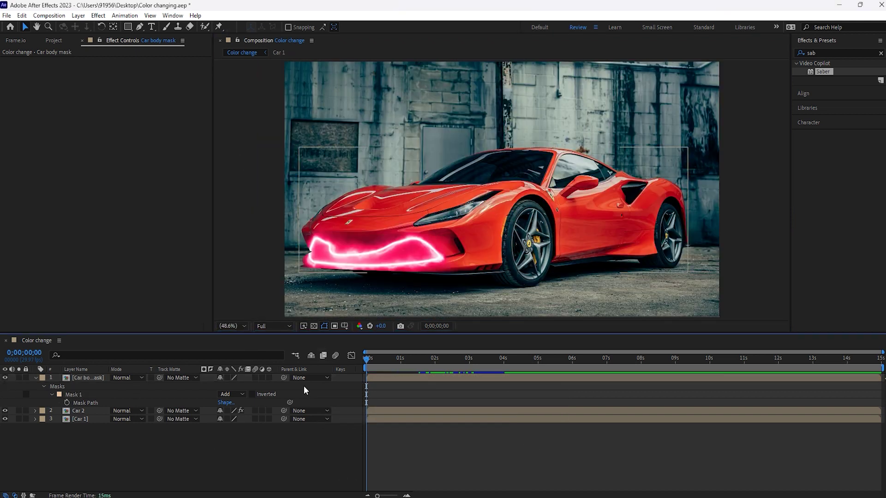
pyautogui.press('`')
pyautogui.press('space')
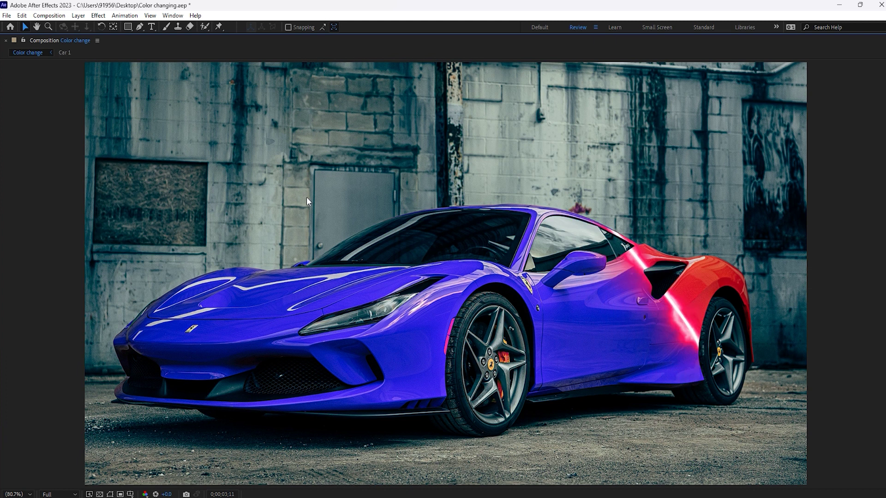
pyautogui.press('`')
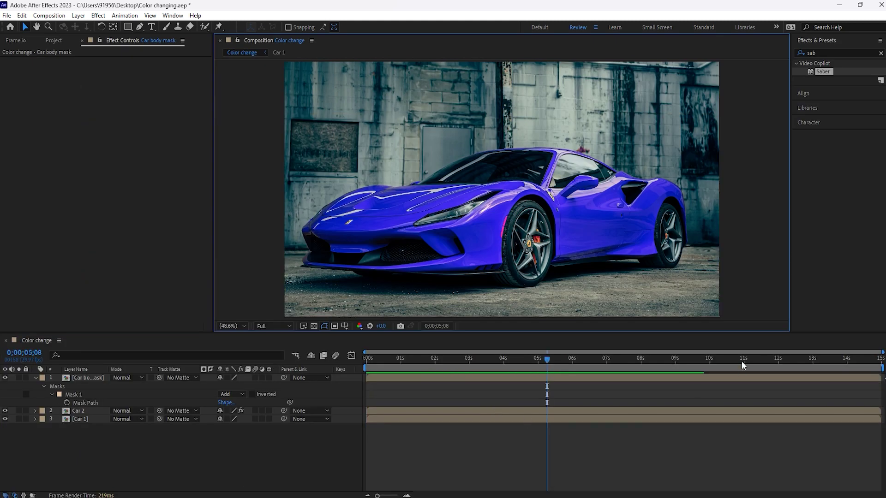
# - Shorten the work area to end at about 4.6 seconds and preview the animation
pyautogui.moveTo(882, 367); pyautogui.dragTo(563, 367)
pyautogui.moveTo(494, 359); pyautogui.dragTo(511, 360)
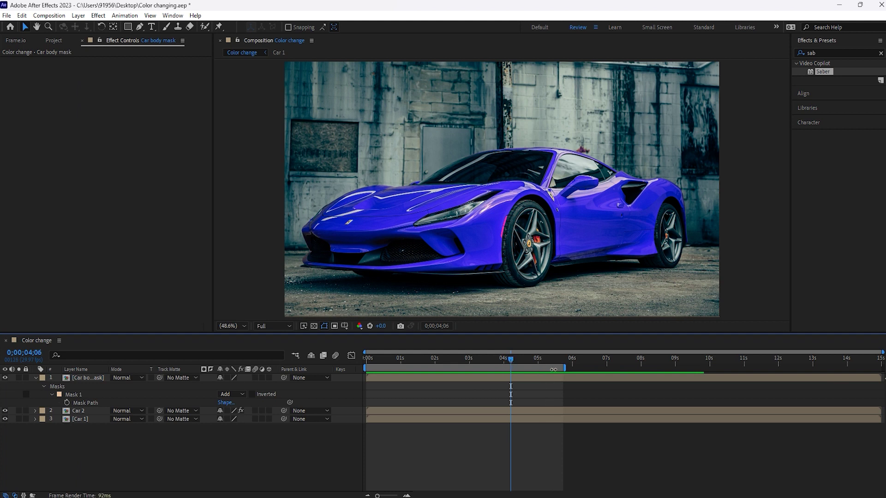
pyautogui.moveTo(565, 368); pyautogui.dragTo(511, 366)
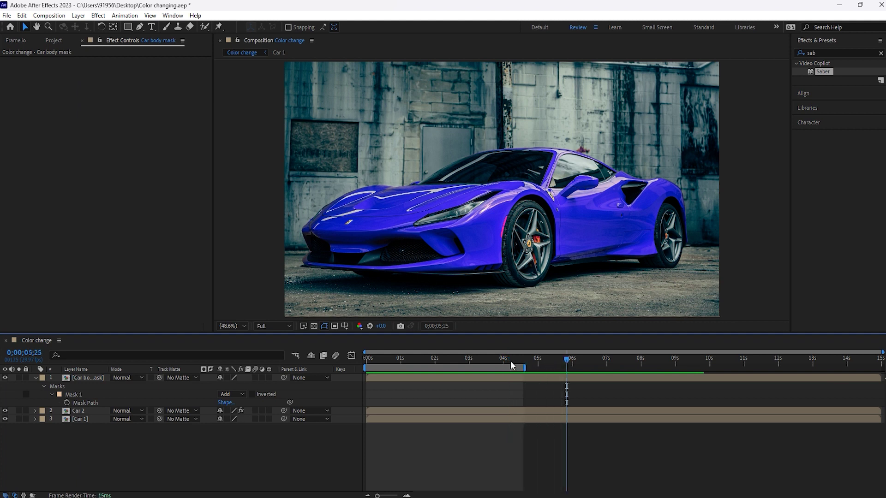
pyautogui.press('space')
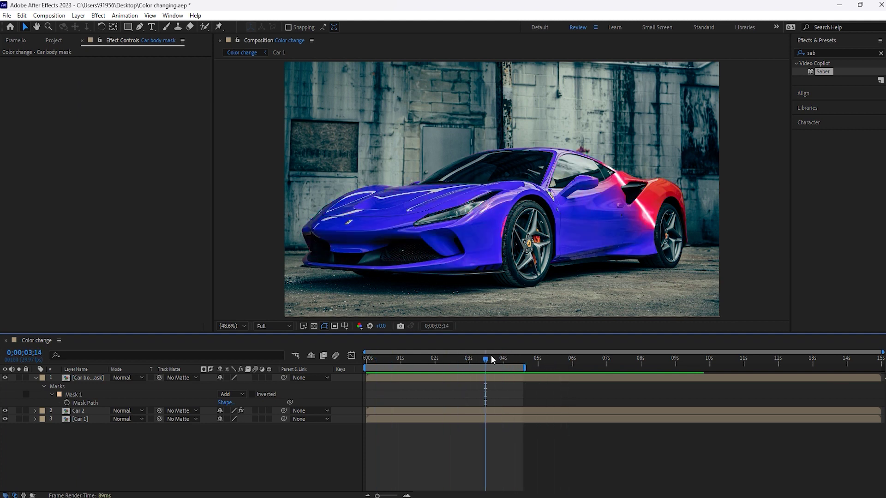
# - Bring up the list of available panels
pyautogui.click(172, 15)
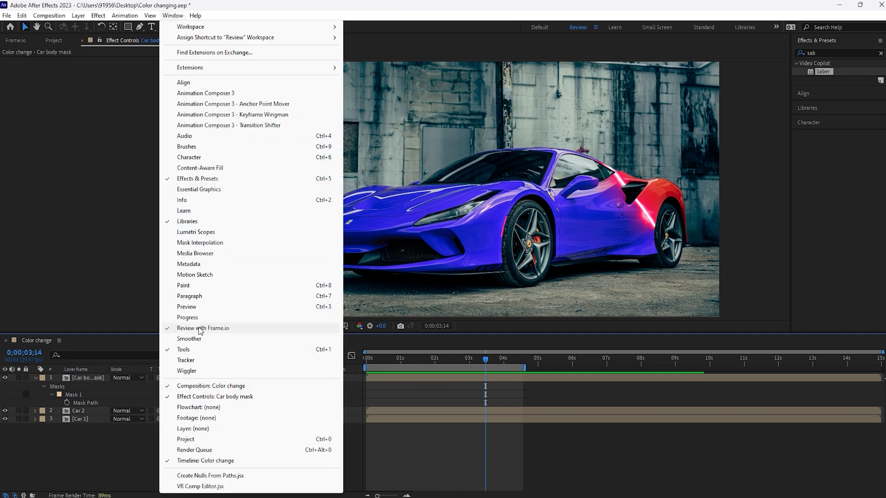